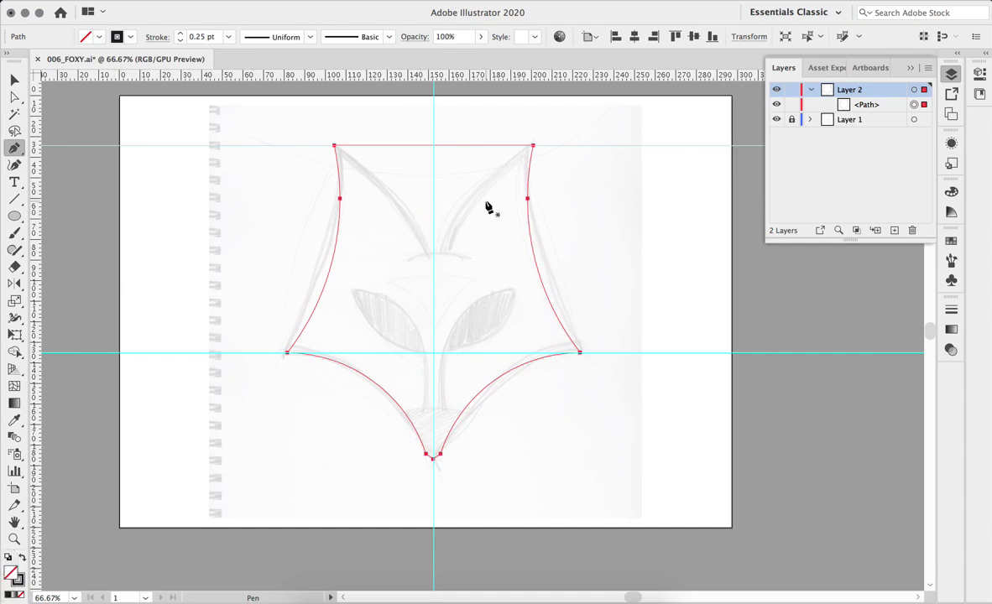
Hide the guides and add four anchor points along the straight line between the two ear tips, two on each side.
key("super+semicolon")
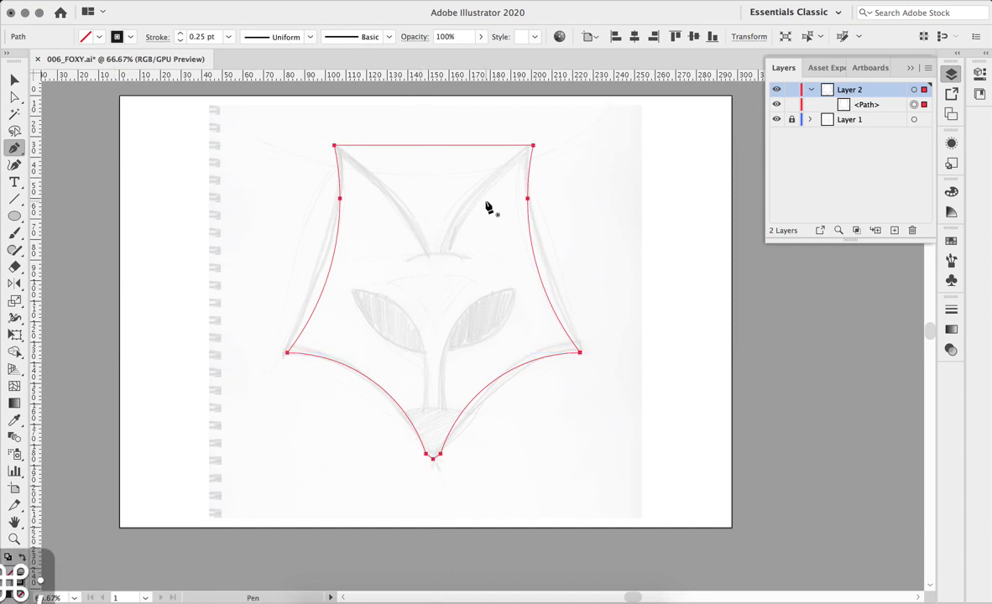
key("super+space")
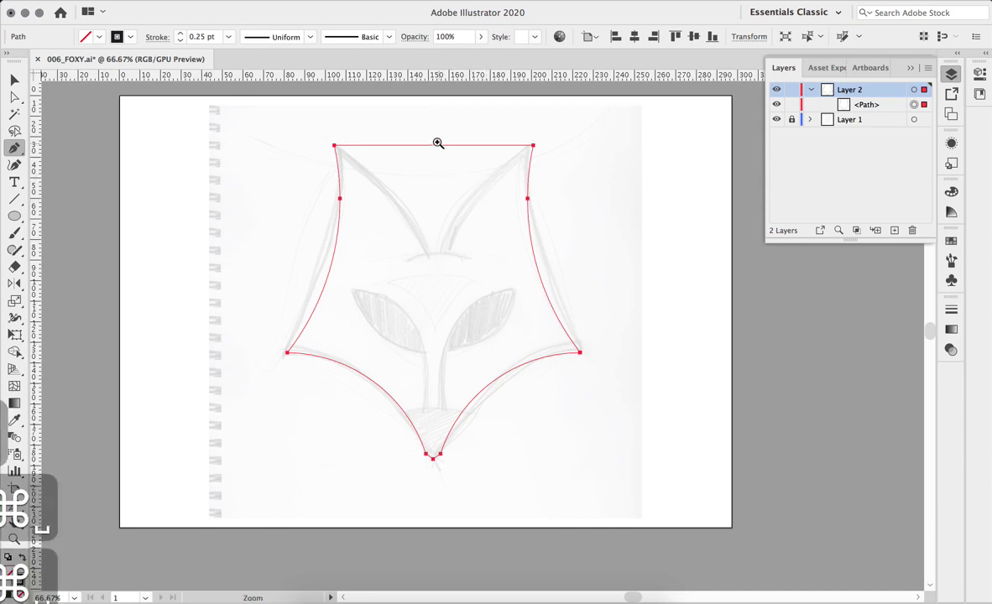
left_click(444, 144)
left_click_drag(444, 144, 684, 215)
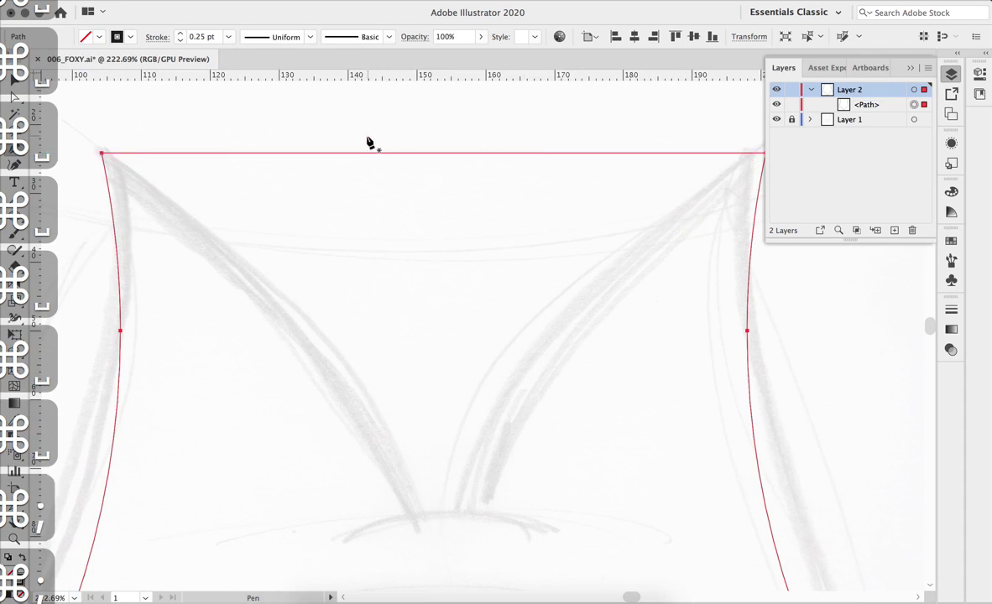
left_click(208, 152)
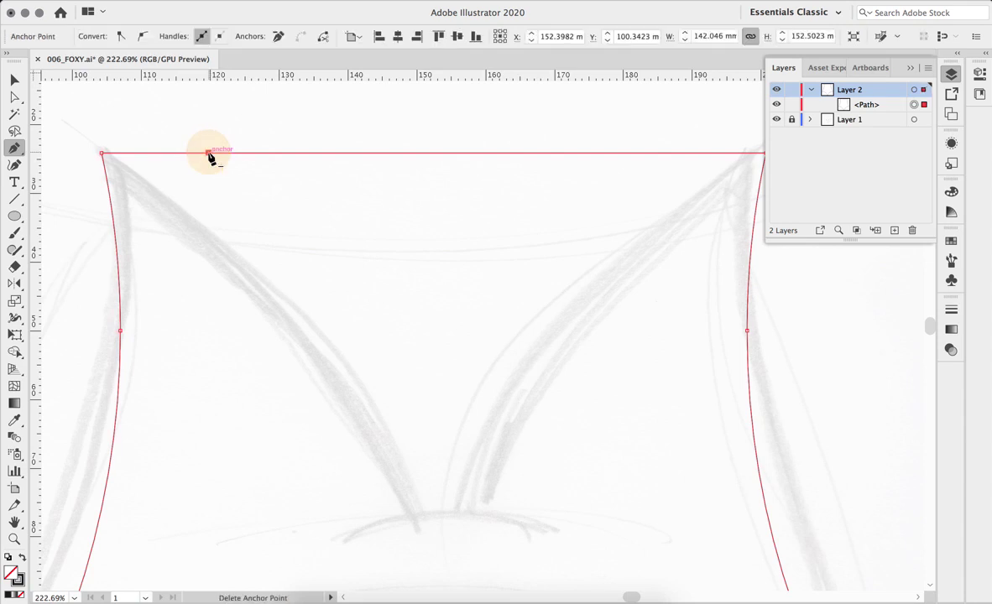
left_click(307, 154)
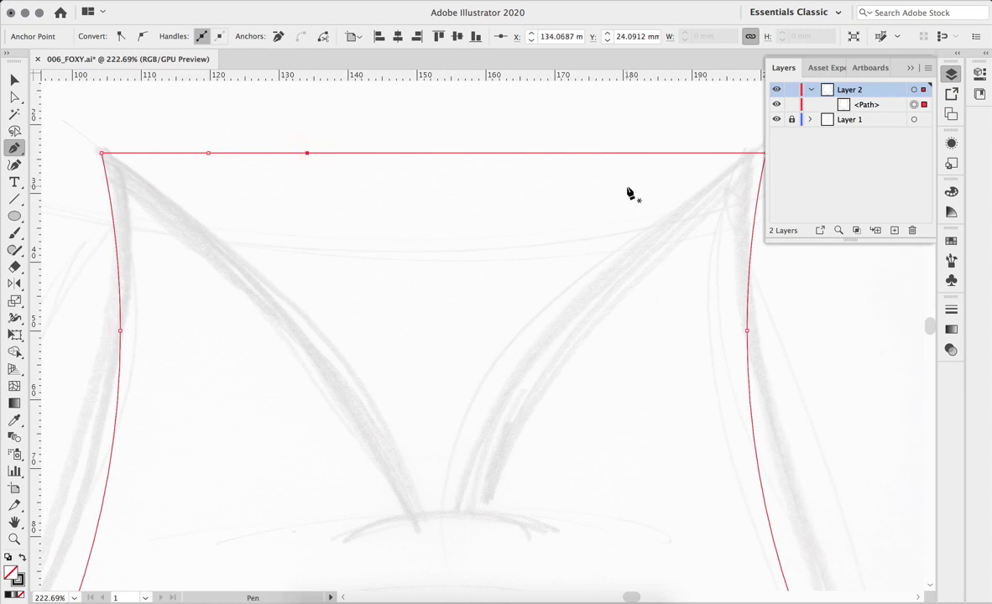
left_click(557, 152)
left_click(669, 152)
left_click(951, 75)
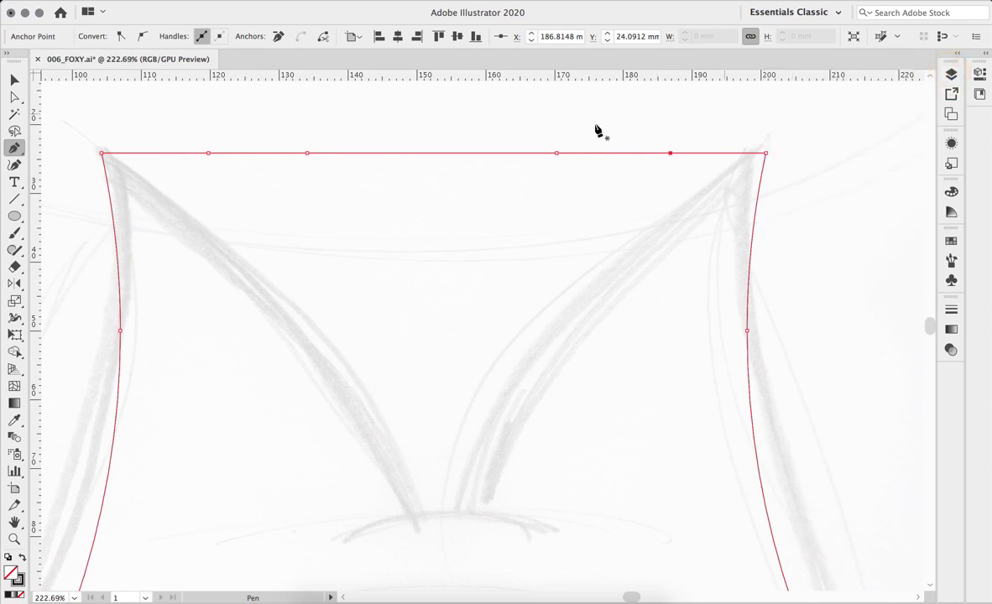
Select all six anchor points along the line between the ear tips and bring up the alignment options.
key("a")
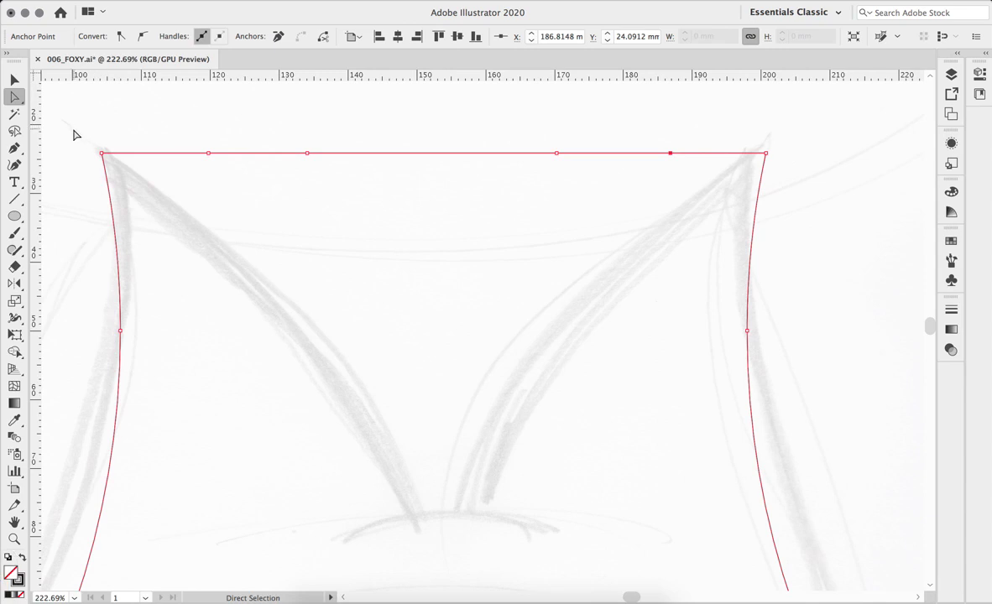
left_click_drag(74, 129, 814, 177)
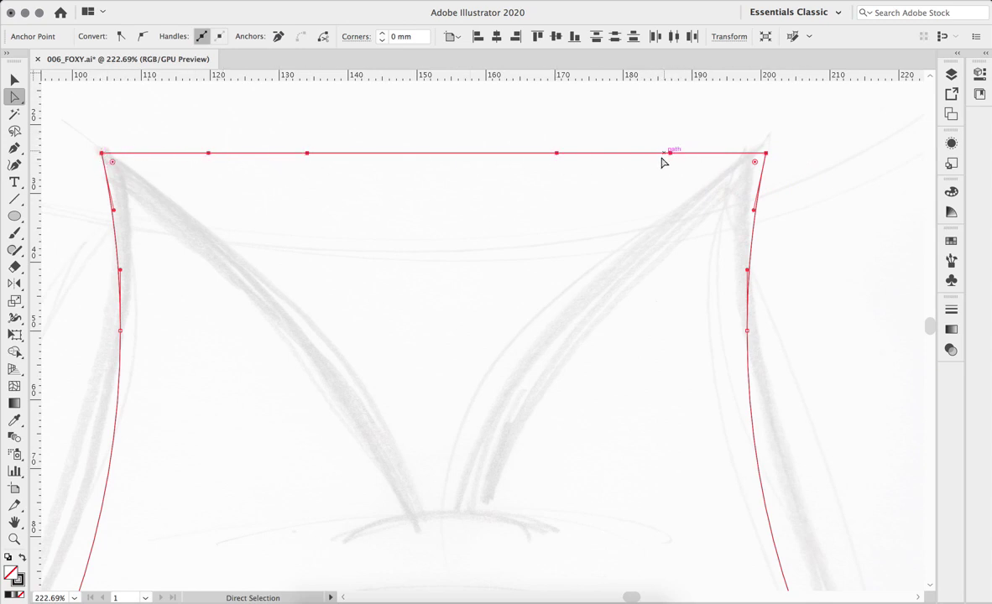
left_click(353, 1)
left_click(363, 180)
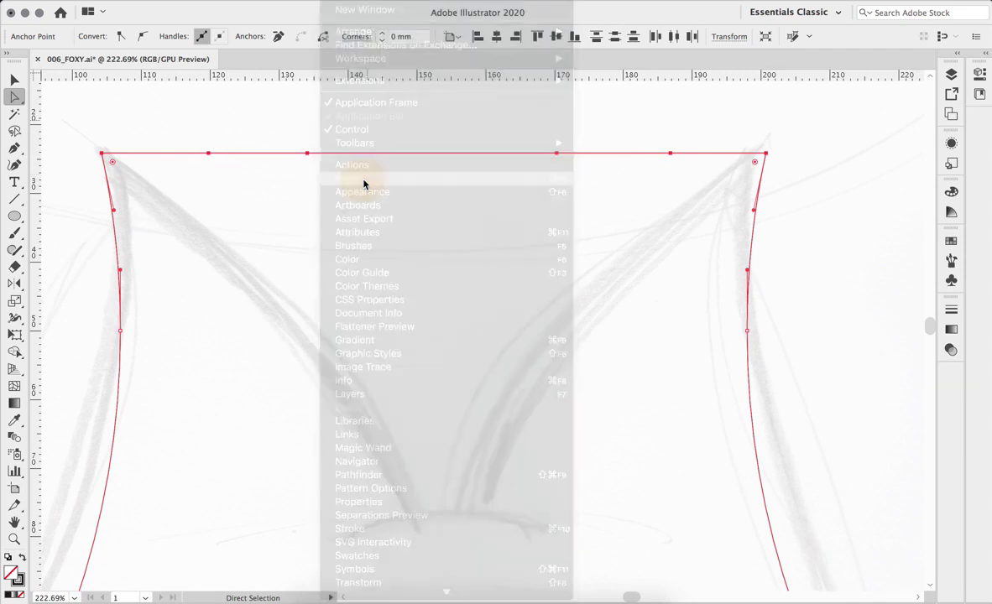
left_click_drag(577, 67, 546, 260)
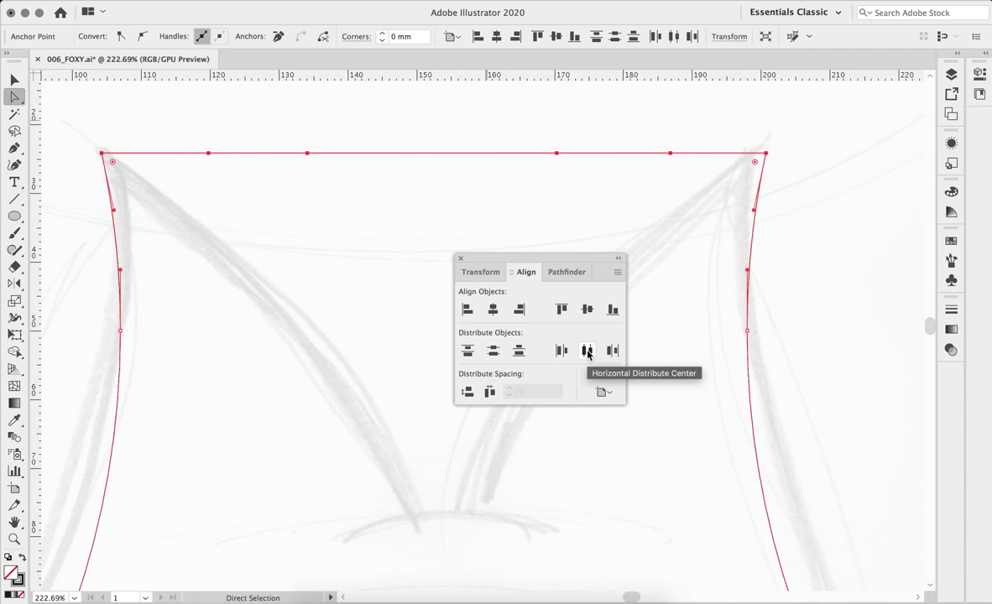
left_click(586, 351)
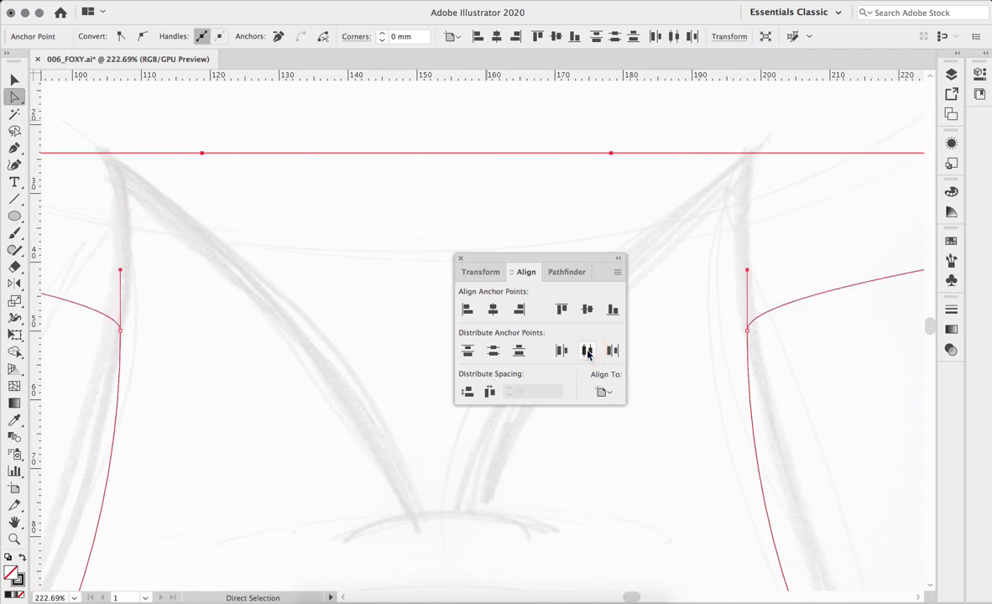
key("super")
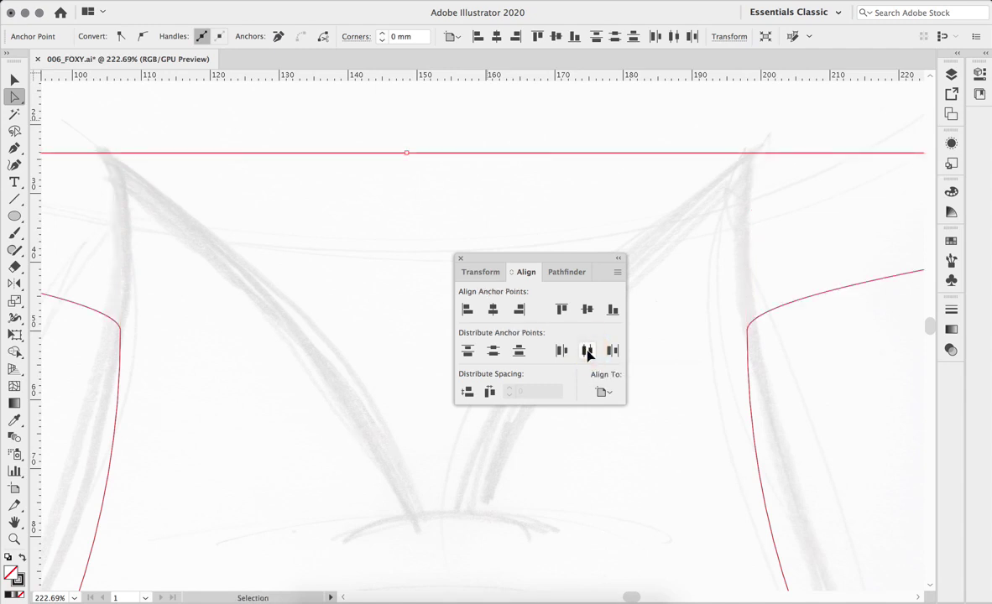
key("super+z")
key("super+z")
Align to the selection and distribute the six anchor points between the ear tips evenly by their horizontal centers.
left_click(603, 392)
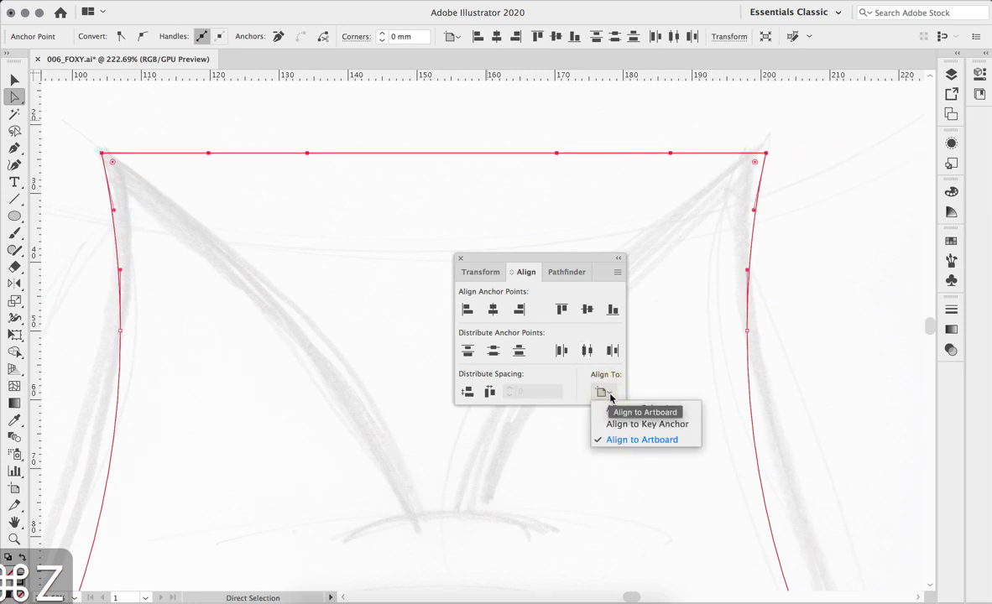
left_click(625, 409)
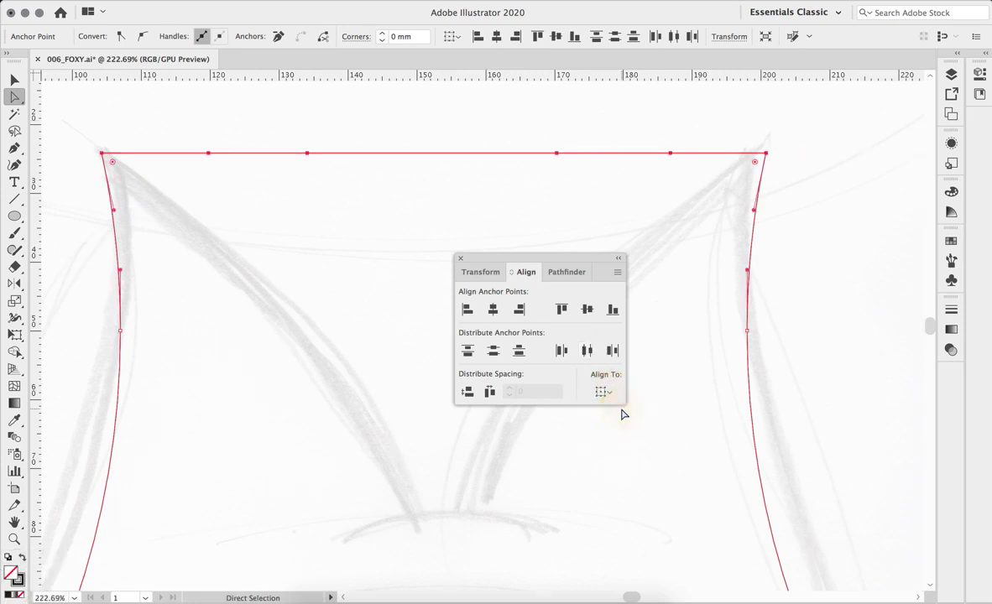
left_click(590, 351)
left_click(459, 259)
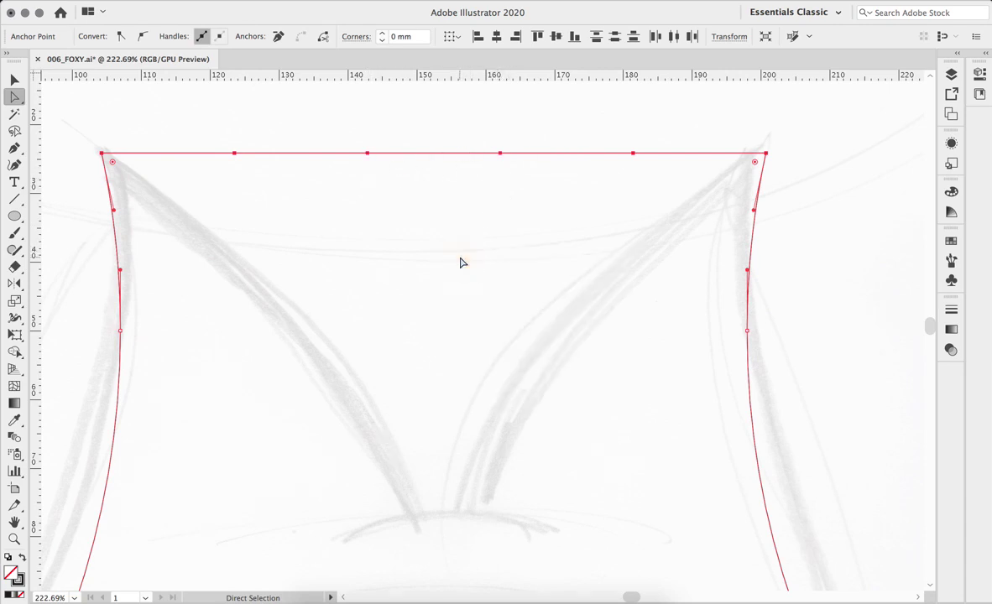
Delete the two outer added anchor points between the ear tips, keeping the middle pair.
key("p")
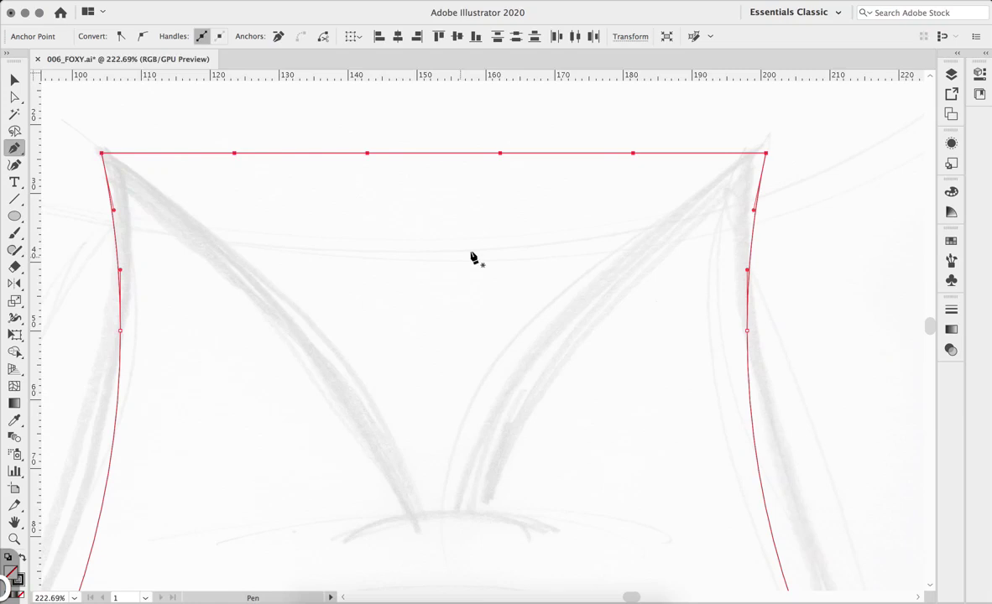
left_click(632, 154)
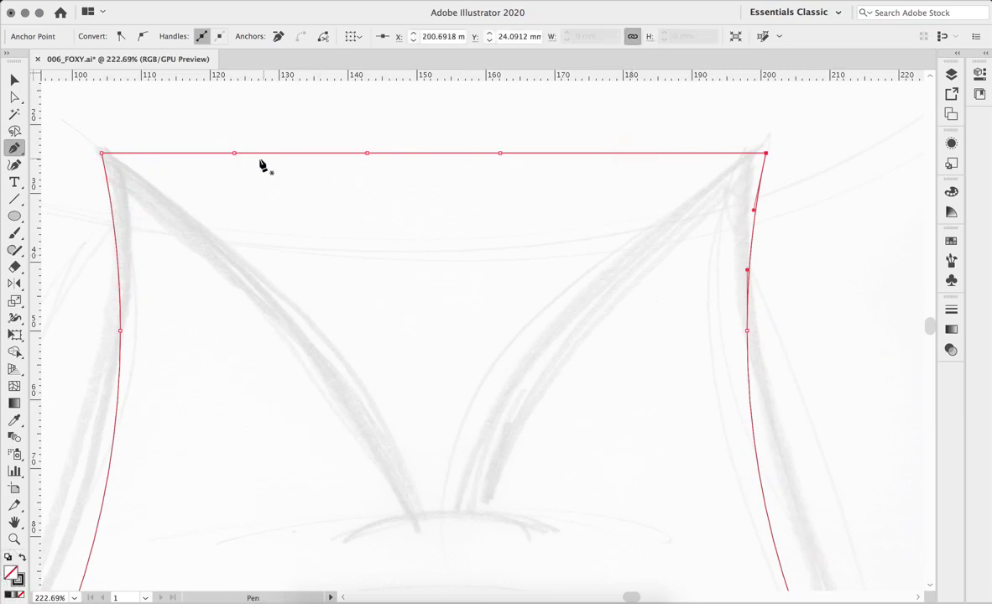
left_click(235, 154)
Move the middle pair of anchor points straight down to the sketched forehead line between the ears, and deselect the path.
key("a")
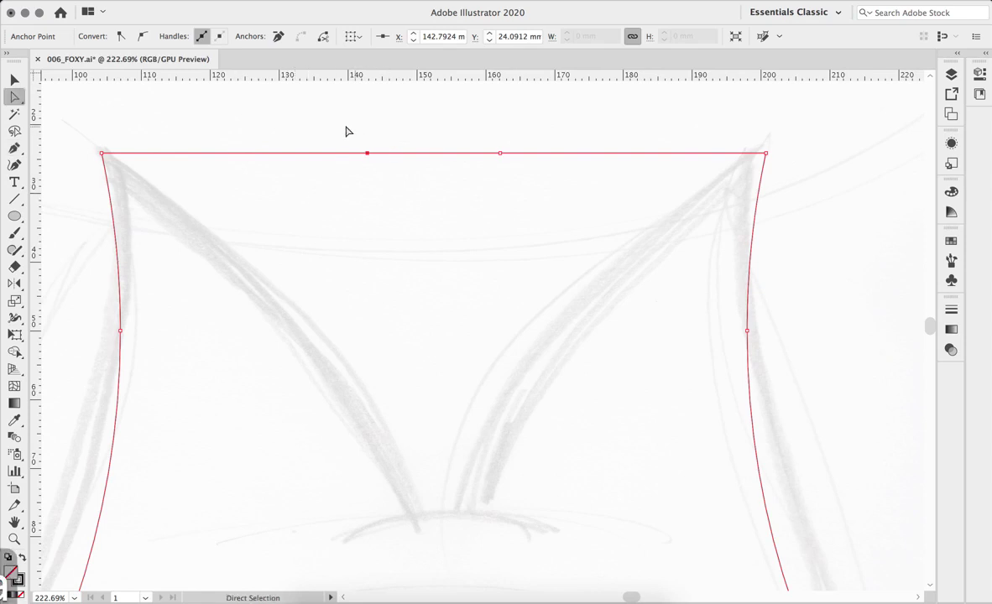
left_click_drag(339, 123, 564, 202)
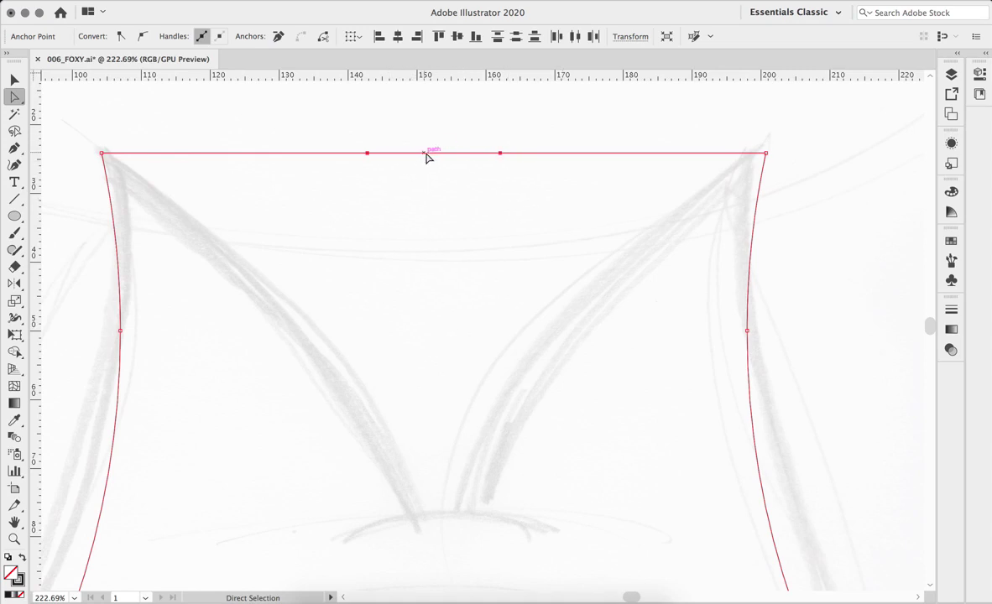
left_click_drag(434, 153, 461, 505)
key("space")
left_click(460, 484)
key("space")
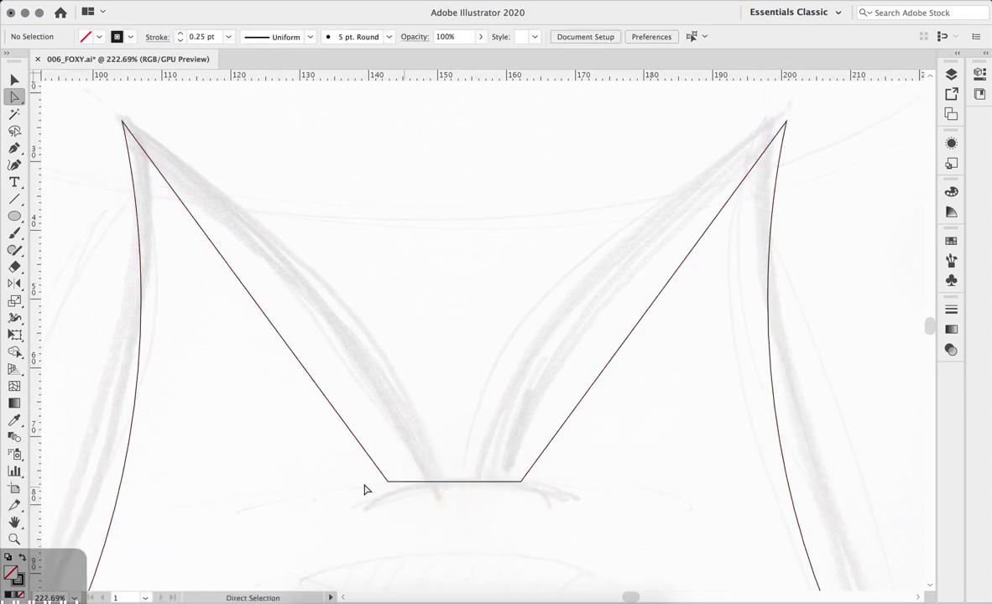
Scale the two forehead anchor points uniformly to 60% so they sit closer together between the ears.
left_click_drag(354, 474, 579, 512)
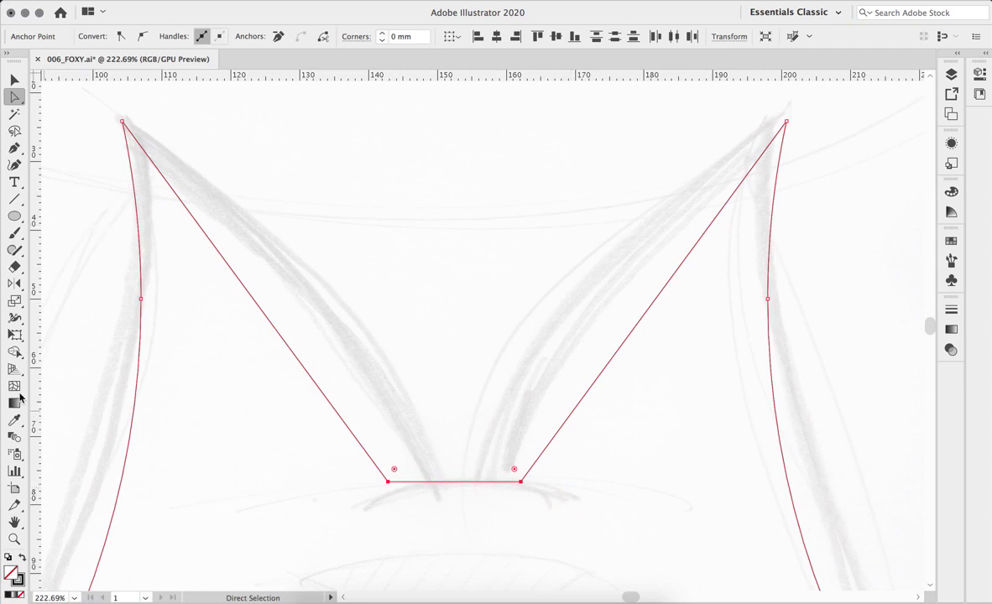
left_click(15, 301)
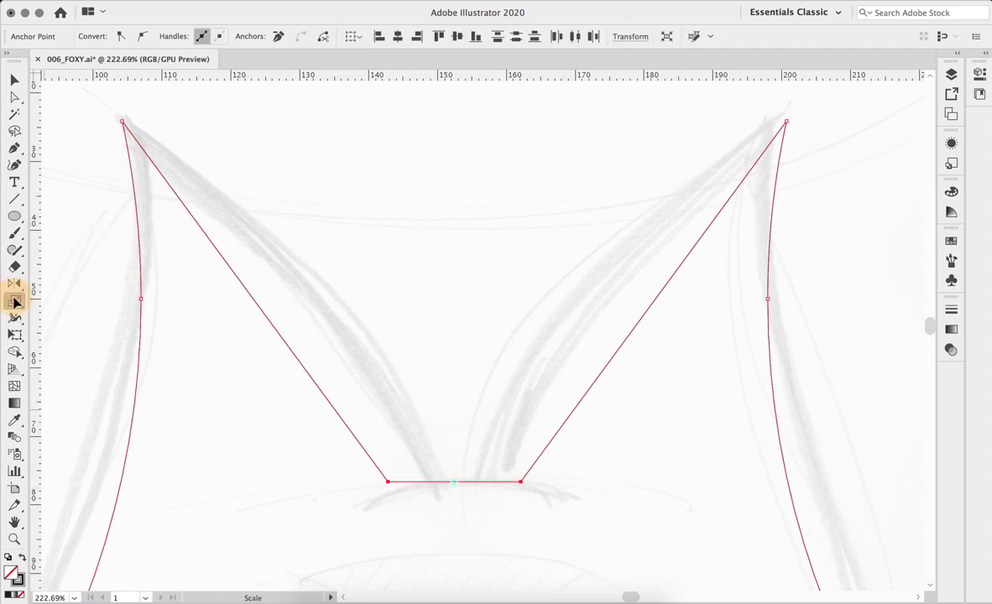
double_click(15, 301)
left_click_drag(667, 115, 751, 115)
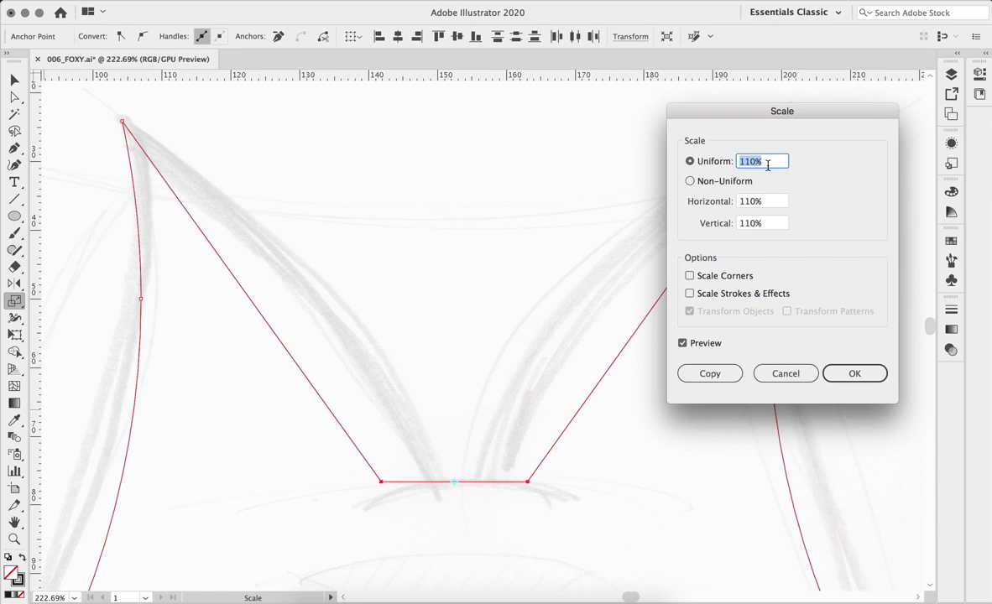
type("80")
key("Tab")
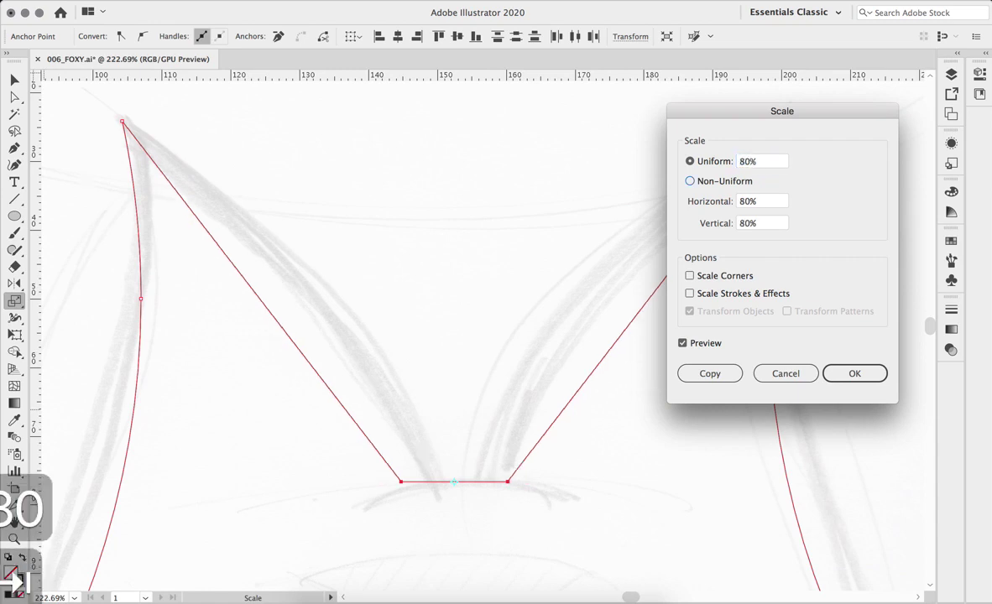
left_click(765, 162)
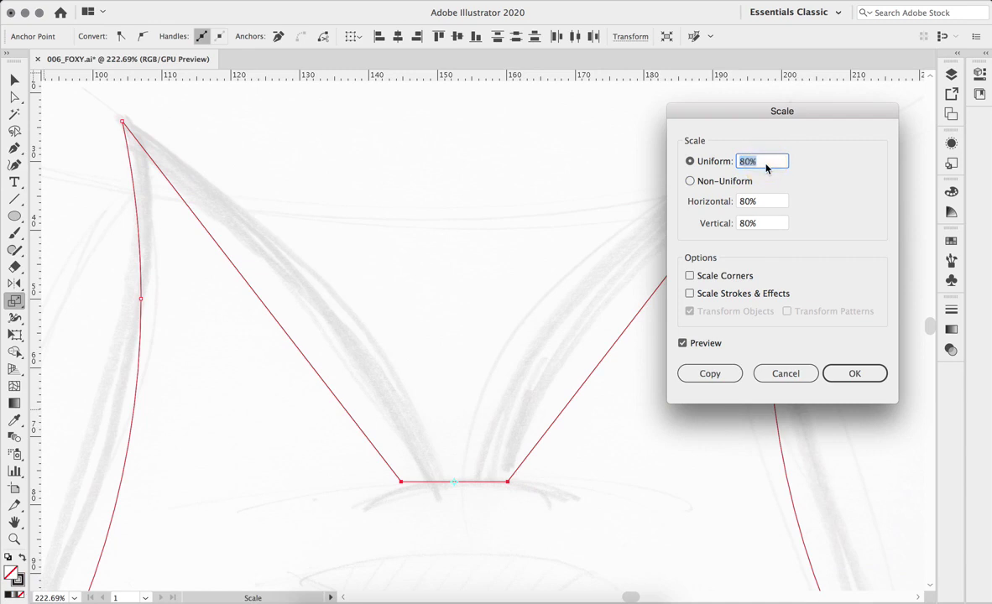
type("60")
key("Tab")
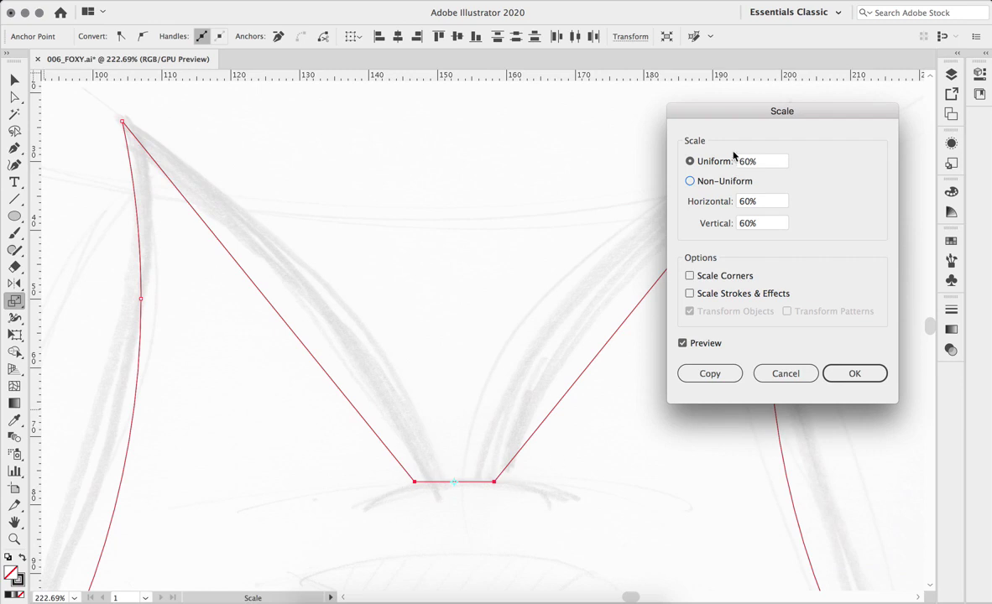
left_click_drag(732, 111, 680, 132)
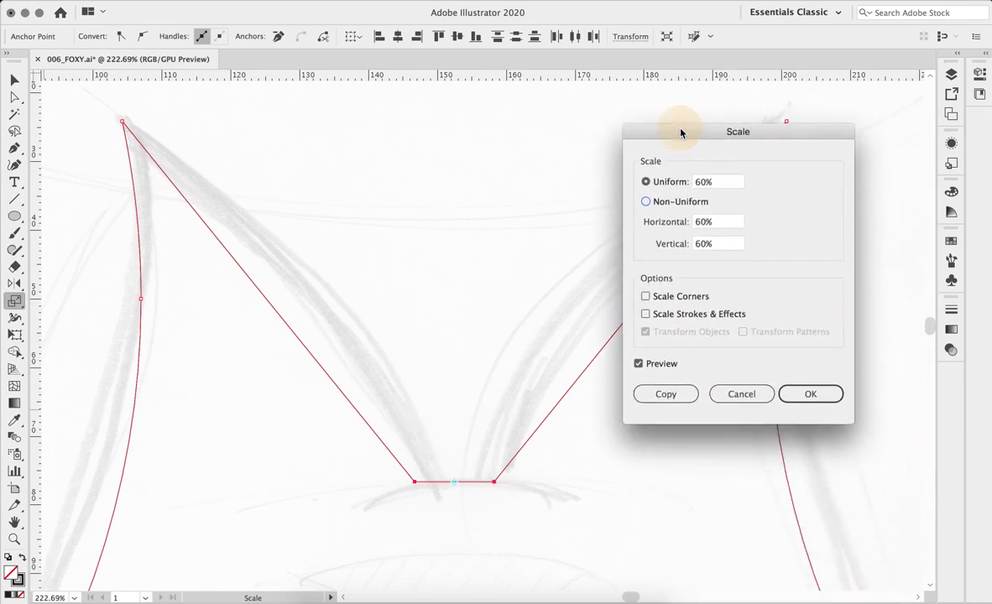
left_click(835, 397)
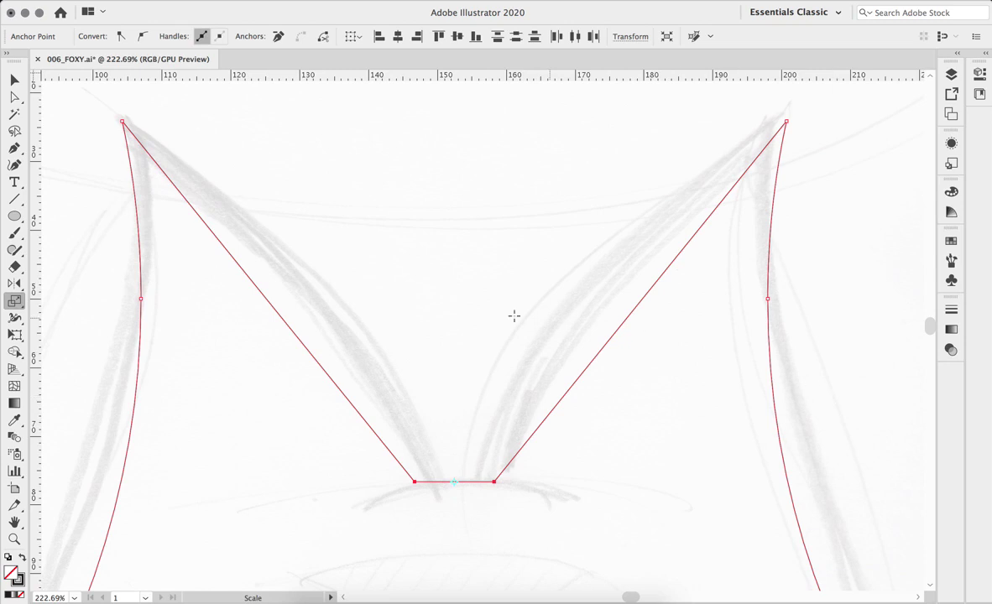
Show the guides and pull vertical handles from the right forehead anchor with the Anchor Point tool, curving the right ear's inner edge.
left_click(15, 148)
left_click_drag(15, 152, 109, 202)
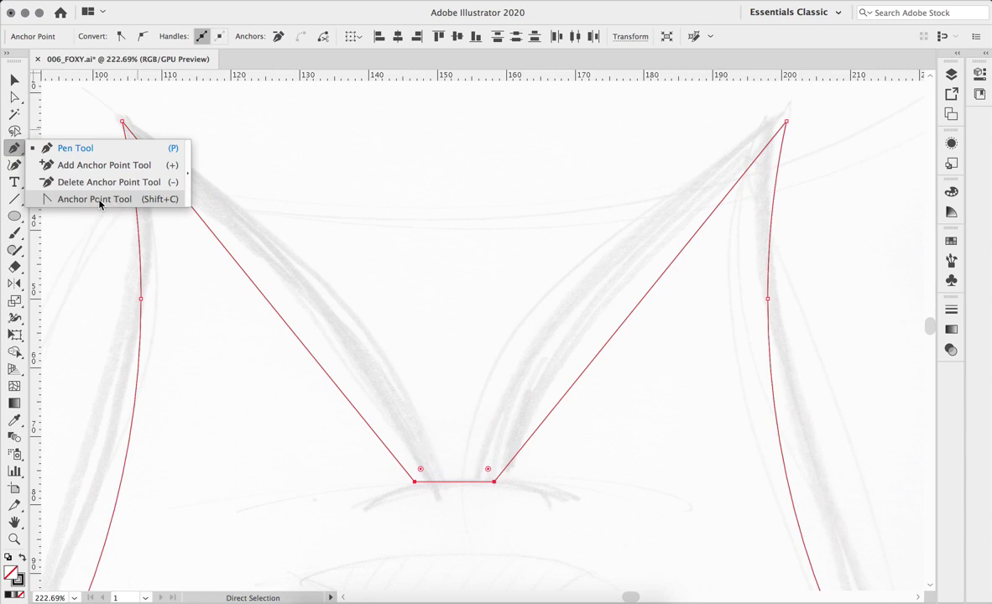
left_click_drag(99, 203, 99, 205)
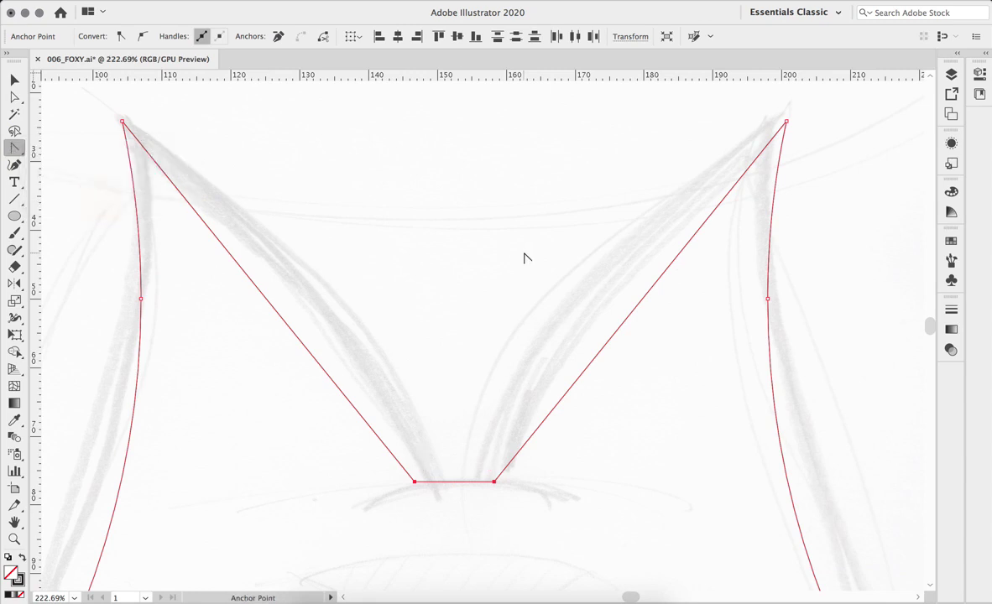
key("super+minus")
key("super+minus")
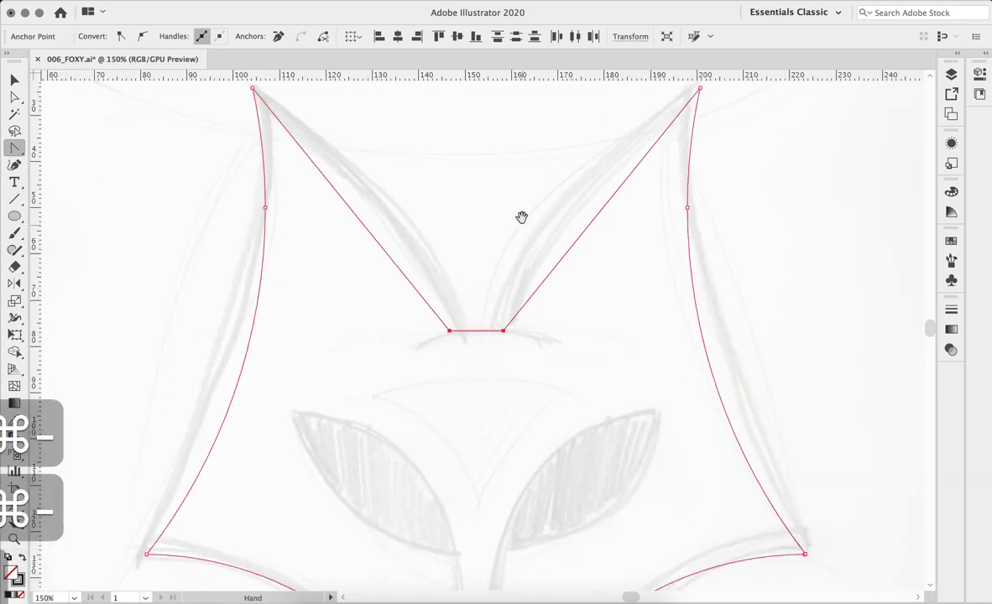
left_click_drag(521, 217, 502, 270)
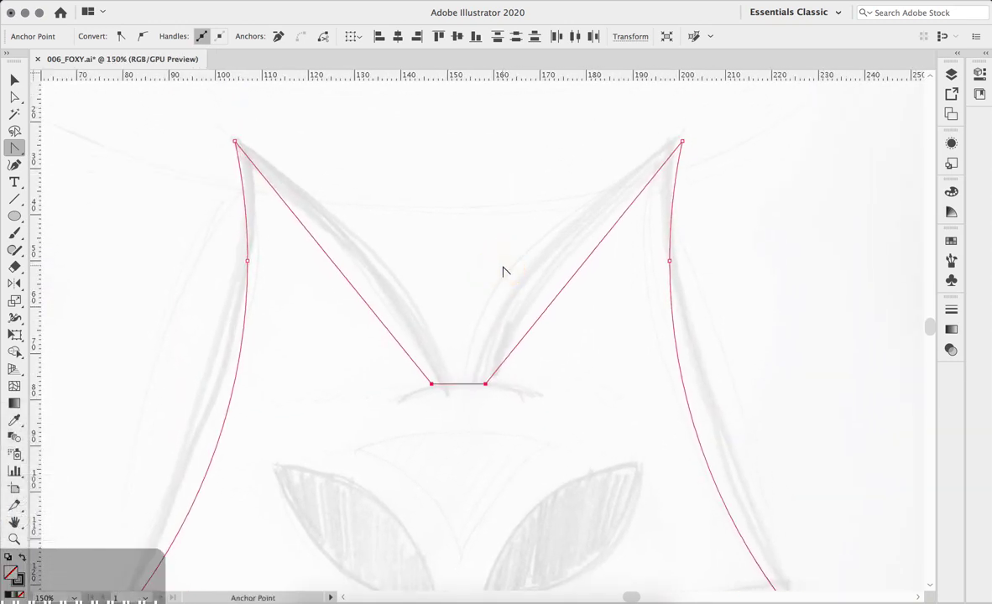
key("super+semicolon")
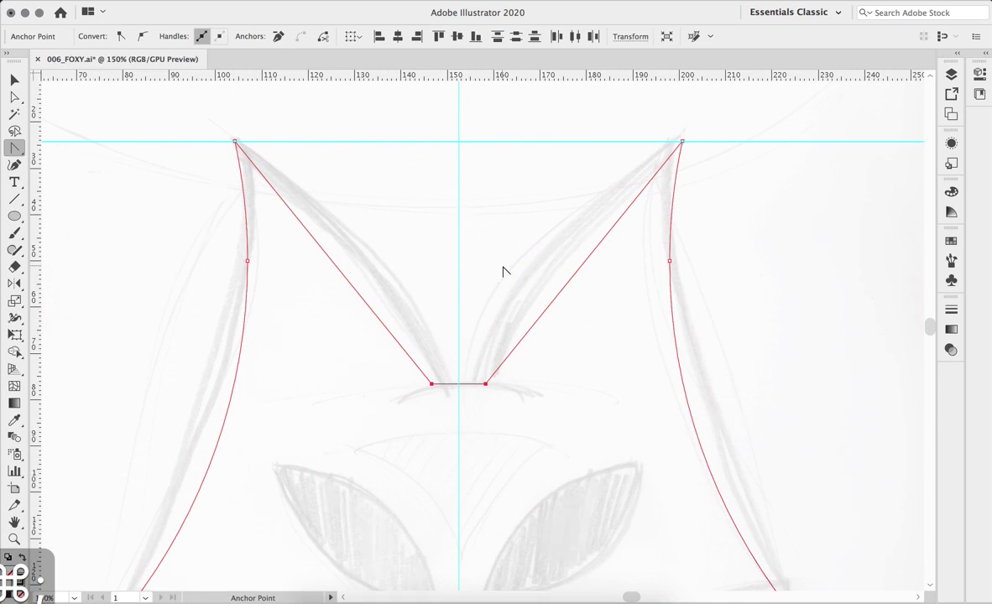
left_click_drag(507, 243, 496, 273)
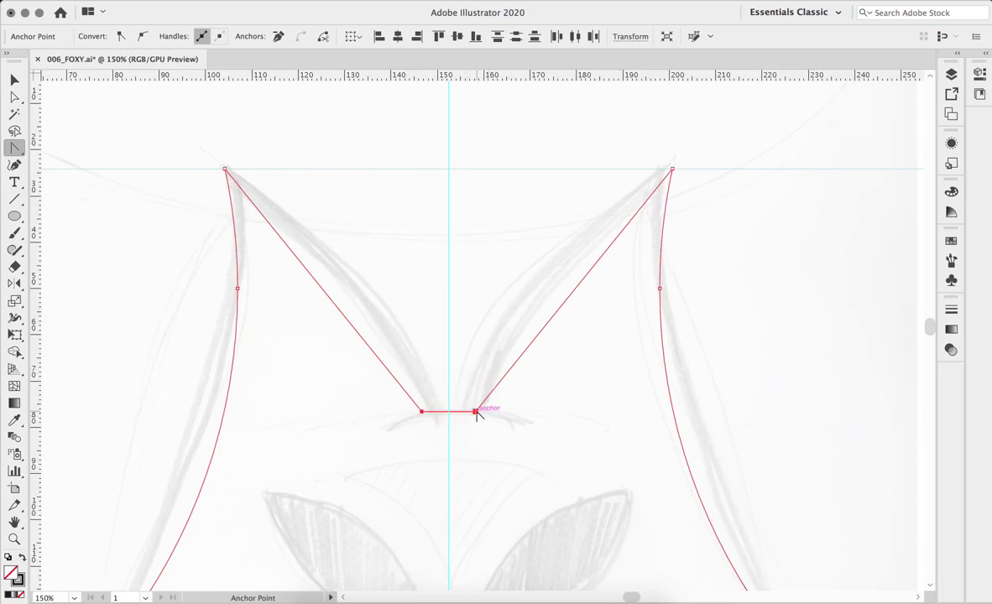
left_click_drag(476, 411, 479, 336)
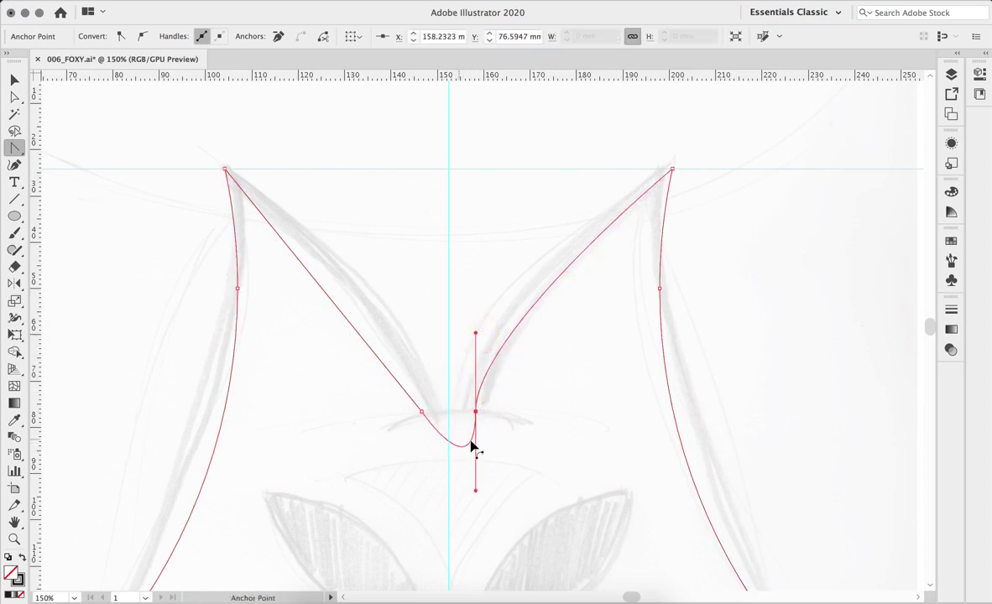
Lengthen and angle the right forehead anchor's upper handle to fit the sketched ear, and remove its lower handle to straighten the forehead line.
left_click_drag(476, 334, 477, 293)
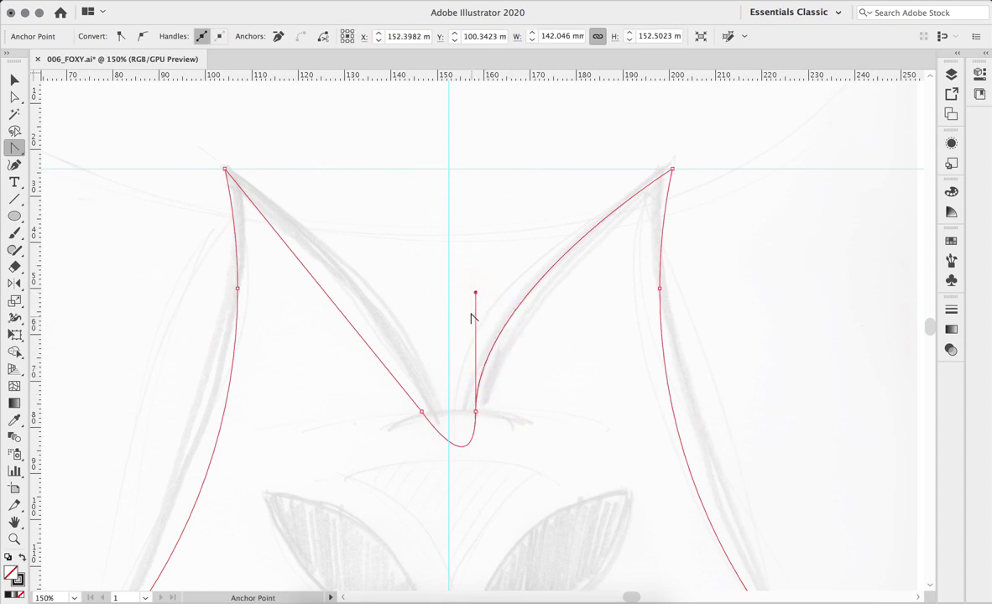
left_click_drag(476, 293, 493, 278)
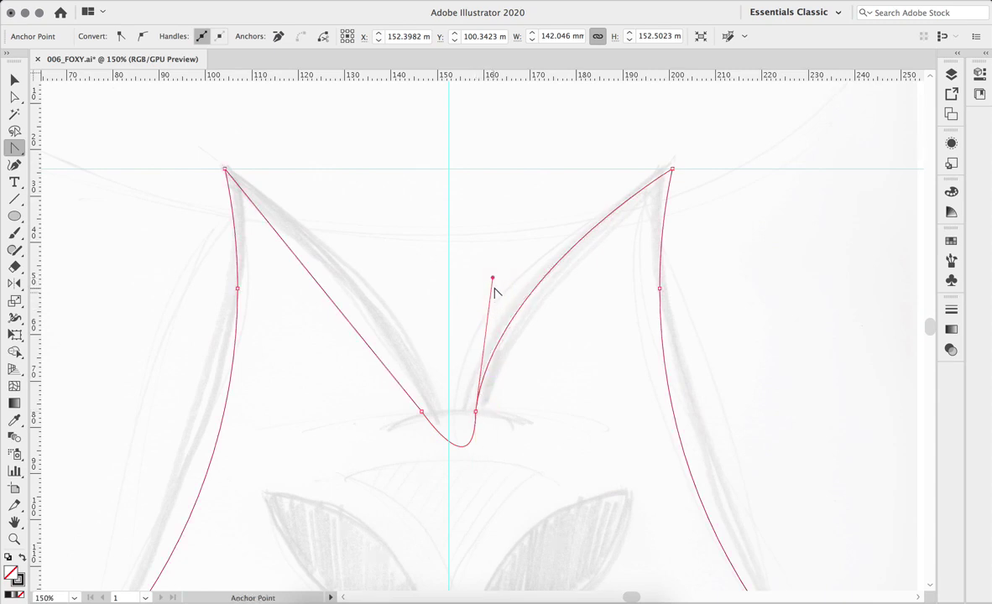
key("a")
left_click(477, 414)
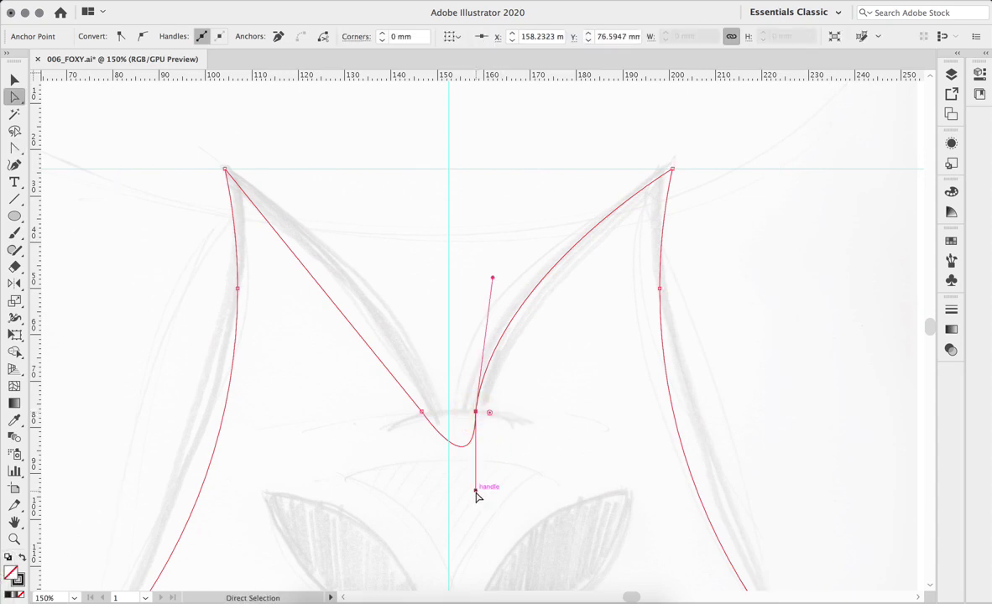
key("shift+c")
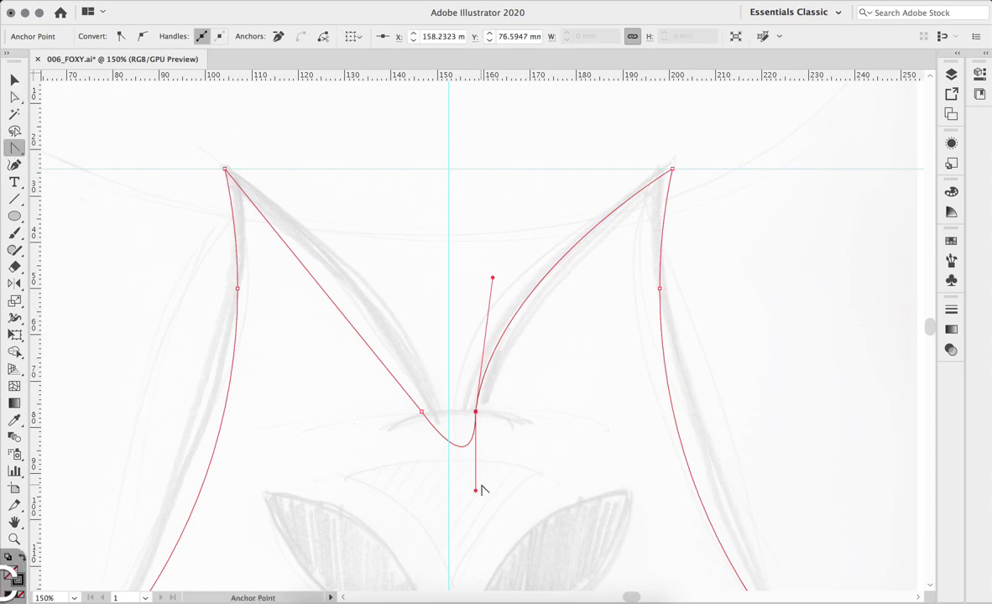
left_click(475, 491)
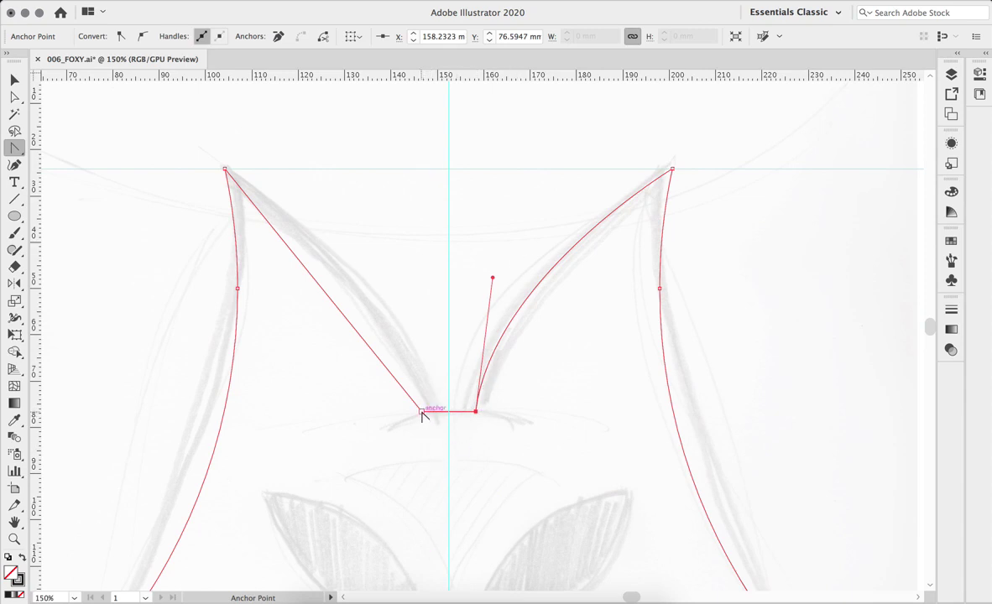
Pull handles from the left forehead anchor to curve the left ear's inner edge, and remove the lower handle.
left_click_drag(422, 412, 434, 533)
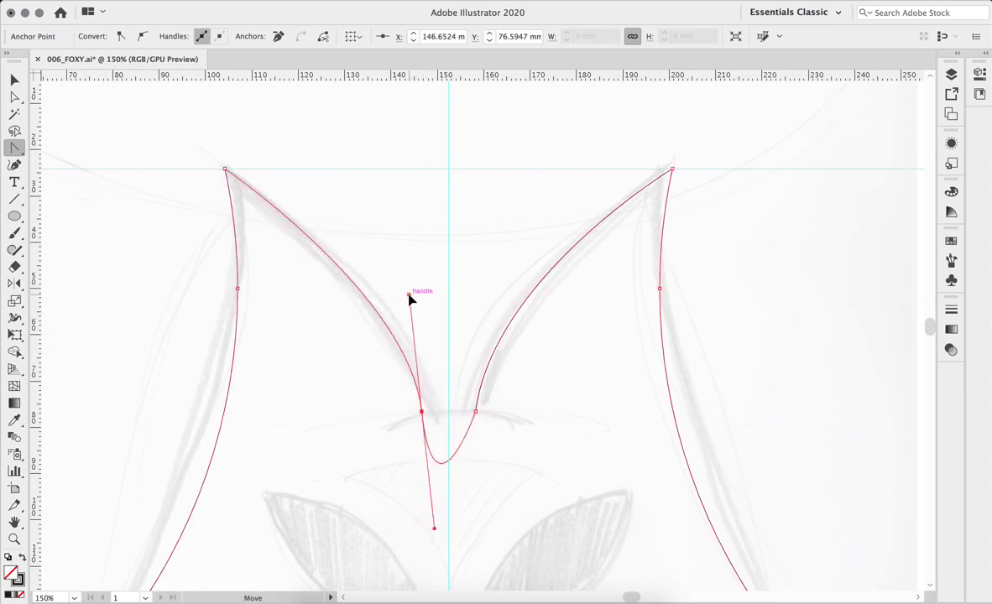
left_click_drag(409, 296, 409, 299)
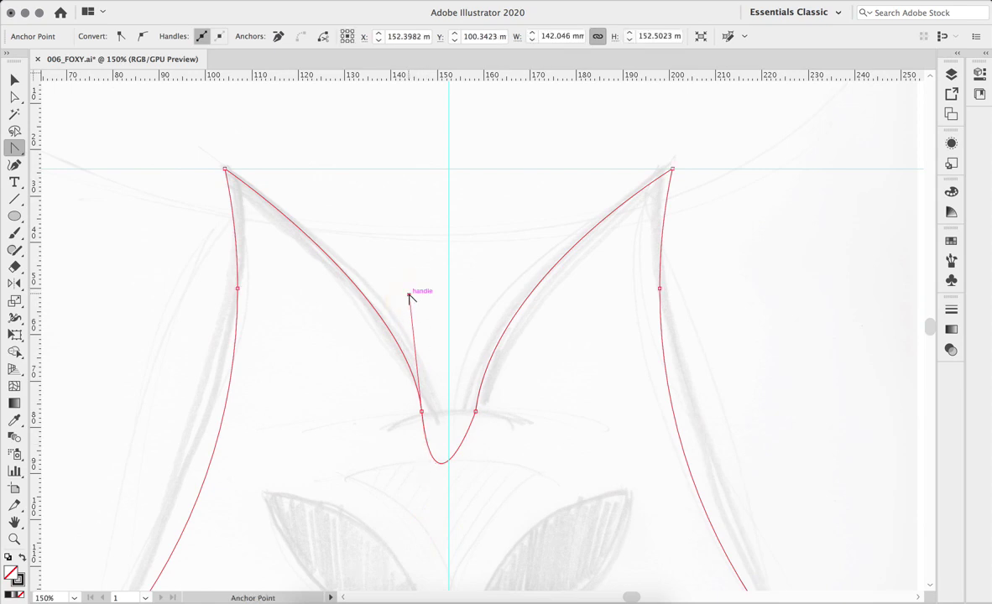
left_click(409, 295)
left_click_drag(422, 411, 433, 524)
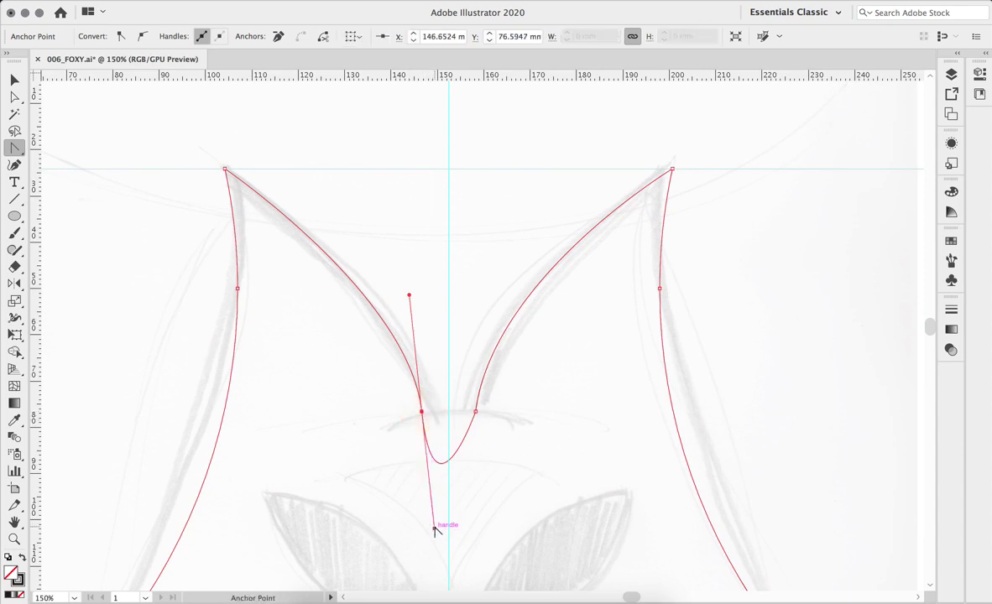
left_click(434, 527)
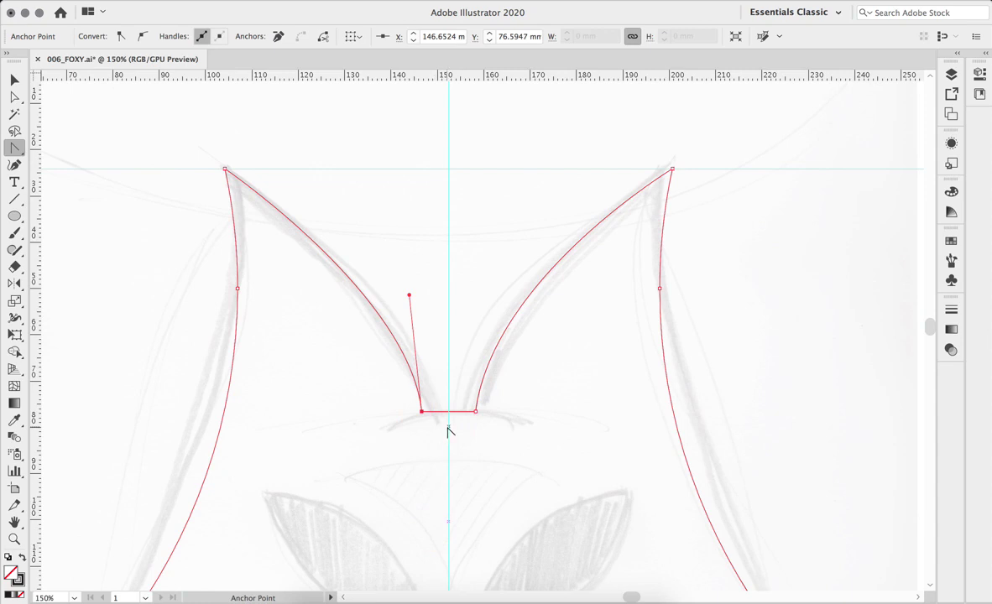
Display the handles of both forehead anchors and adjust the left upper handle so it mirrors the right one.
key("super")
left_click(475, 412, "super")
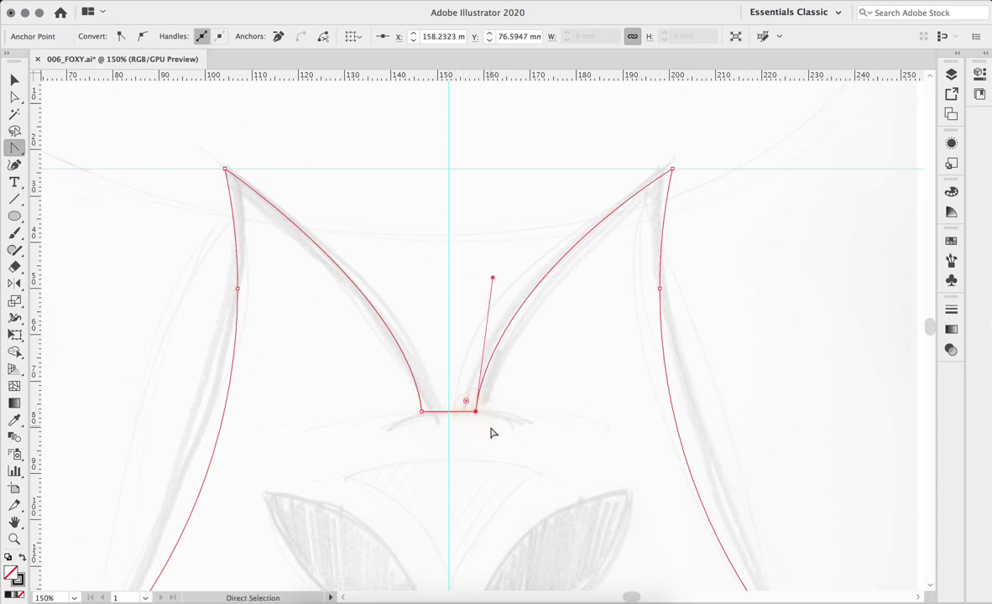
left_click(421, 411, "shift+super")
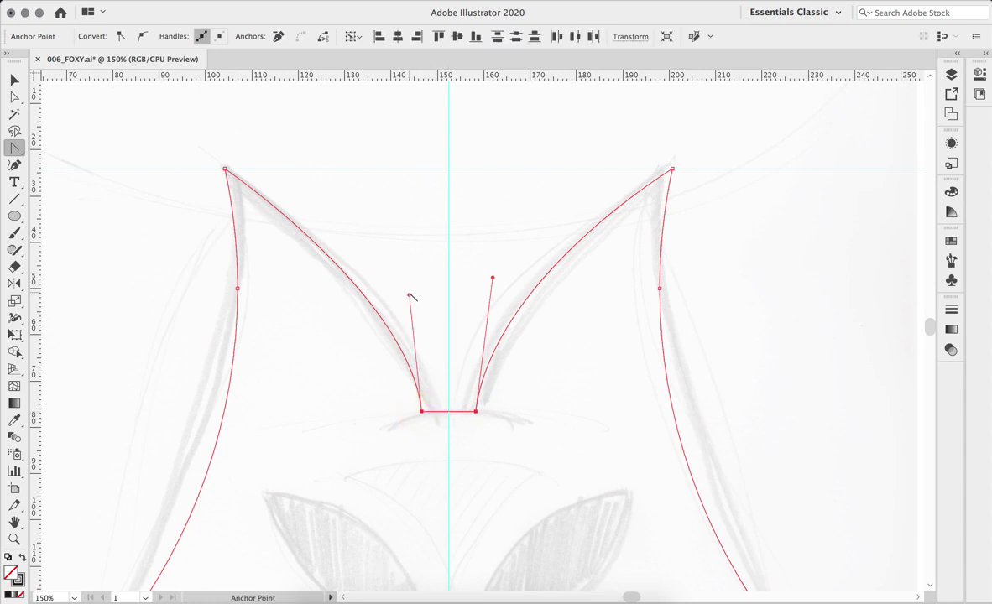
left_click_drag(409, 296, 408, 284)
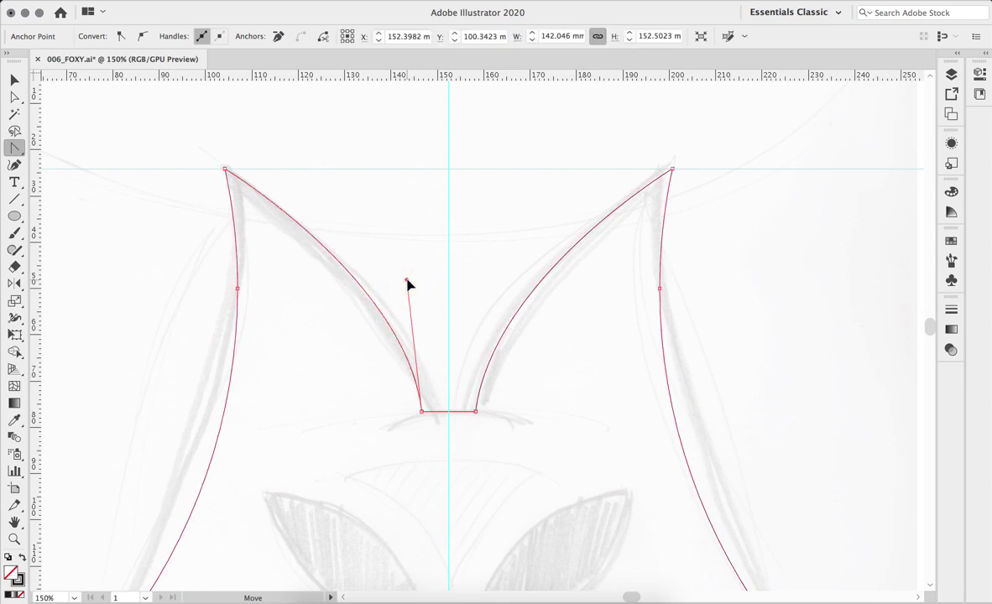
left_click(475, 412, "super")
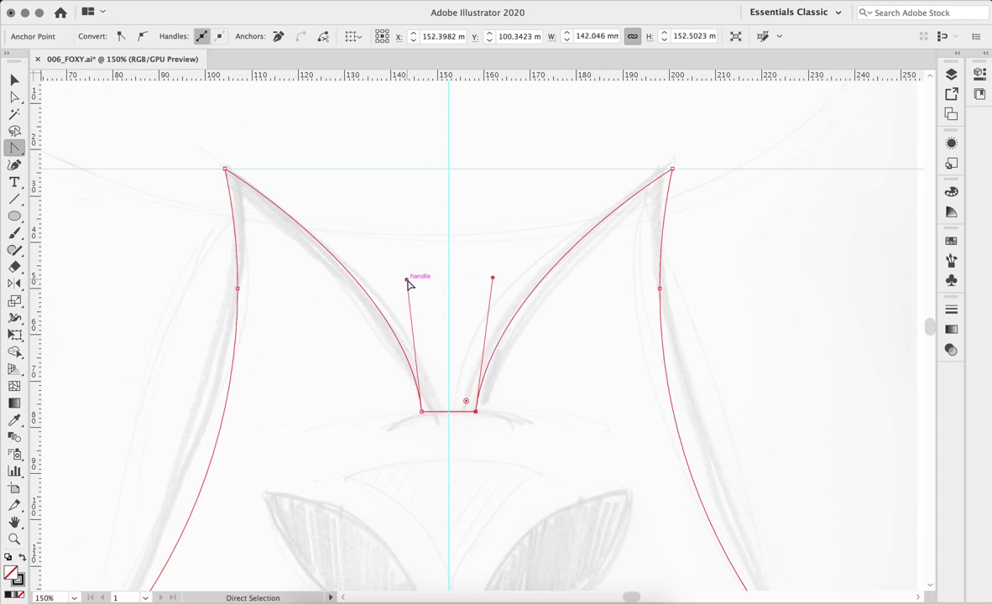
left_click_drag(408, 285, 402, 278)
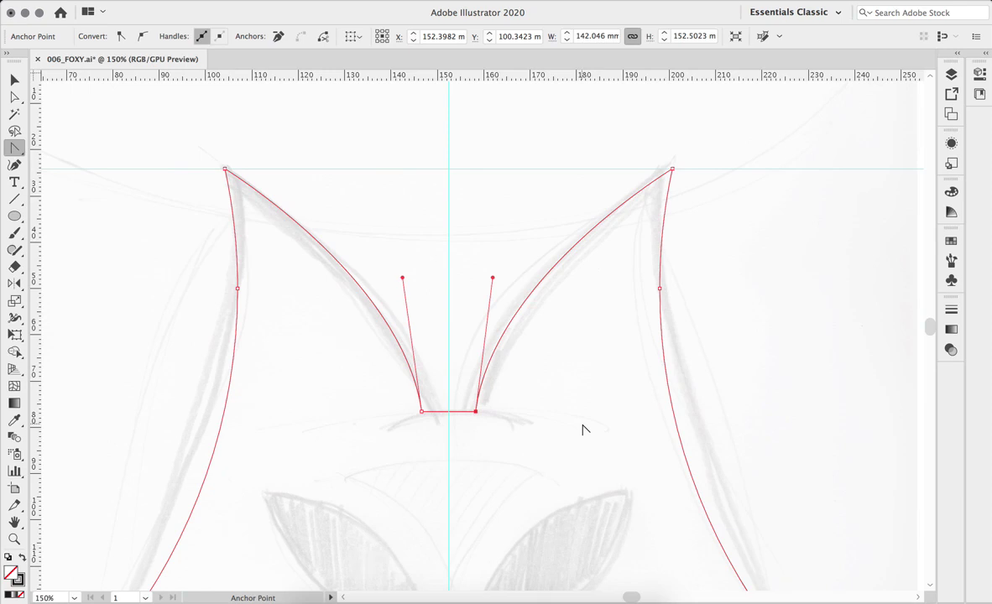
Hide Layer 1 with the sketch and deselect the fox head path, keeping the whole outline in view.
key("super")
key("super+minus")
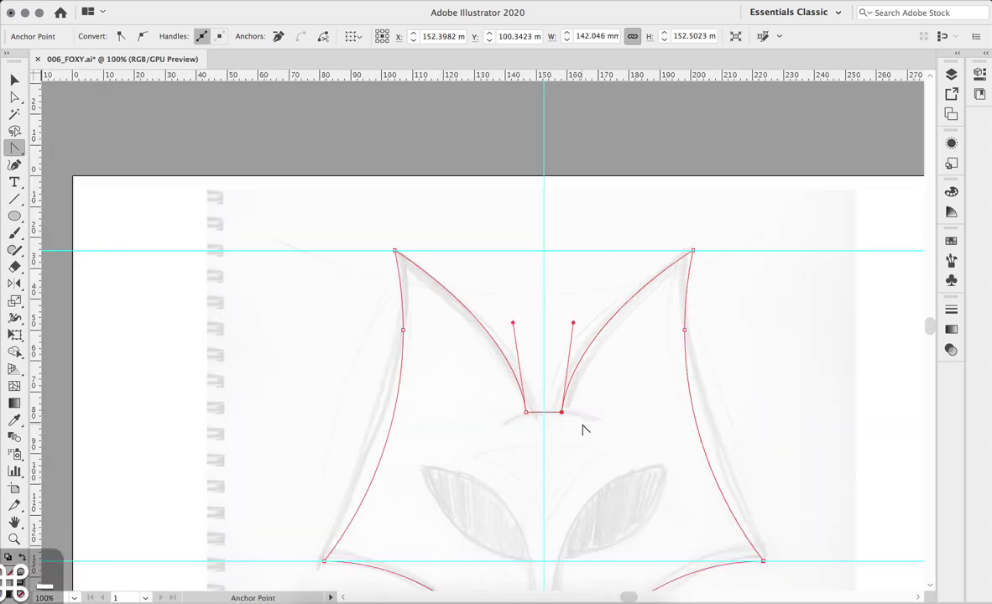
left_click_drag(610, 452, 500, 329)
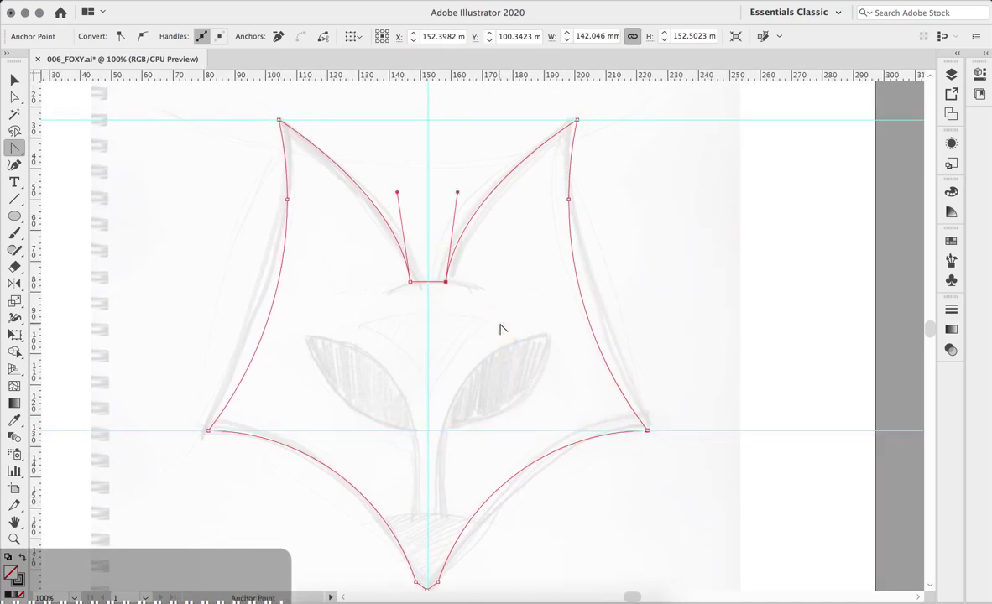
left_click(951, 76)
left_click(776, 120)
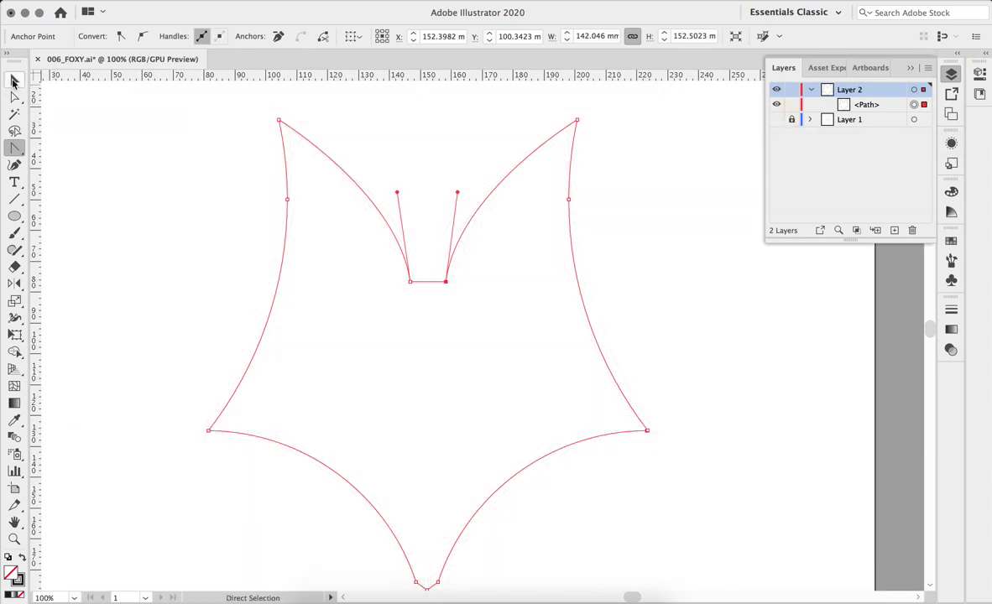
left_click(13, 81)
left_click(122, 166)
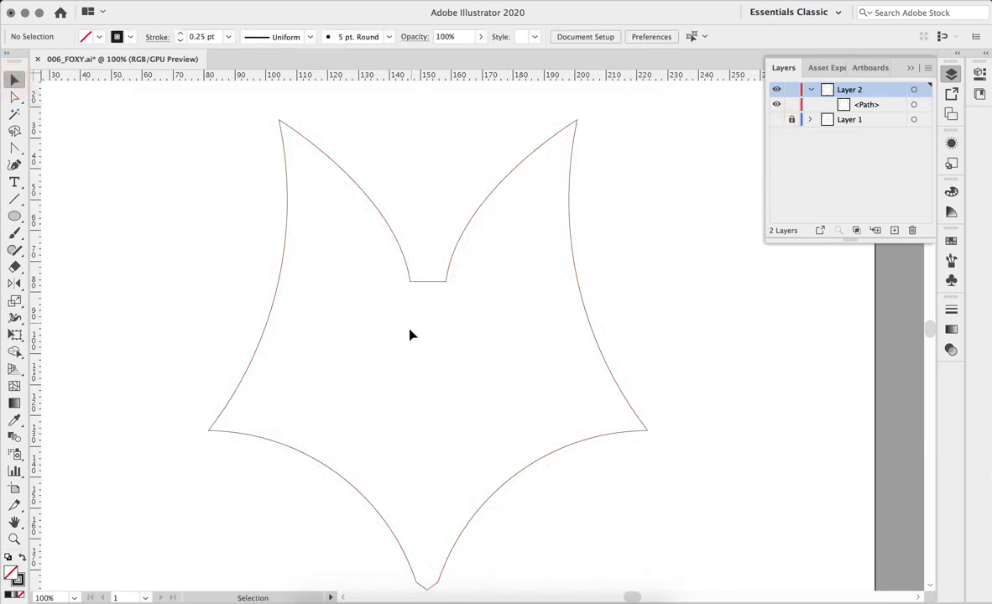
left_click_drag(447, 372, 452, 361)
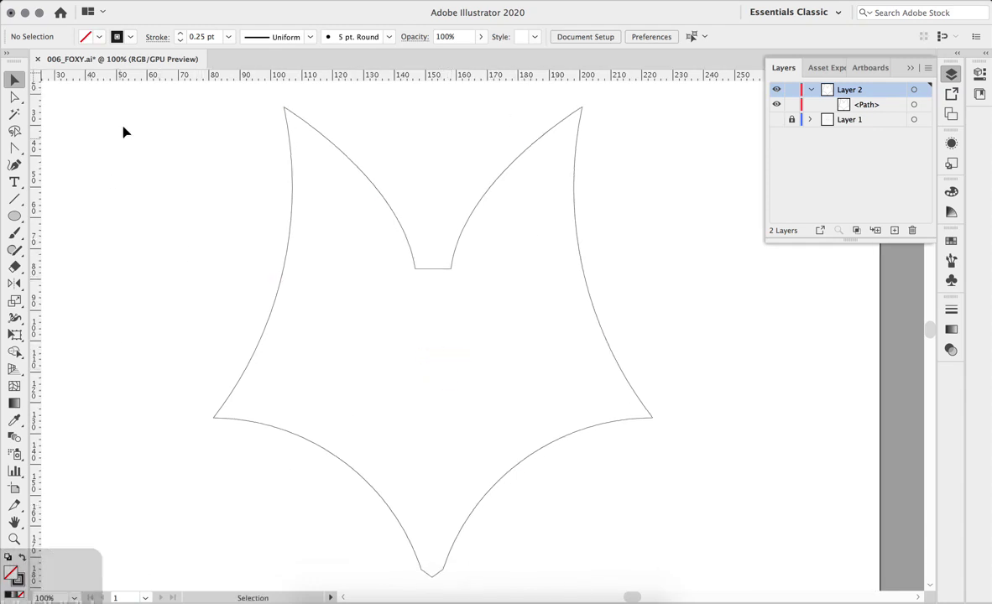
left_click(85, 36)
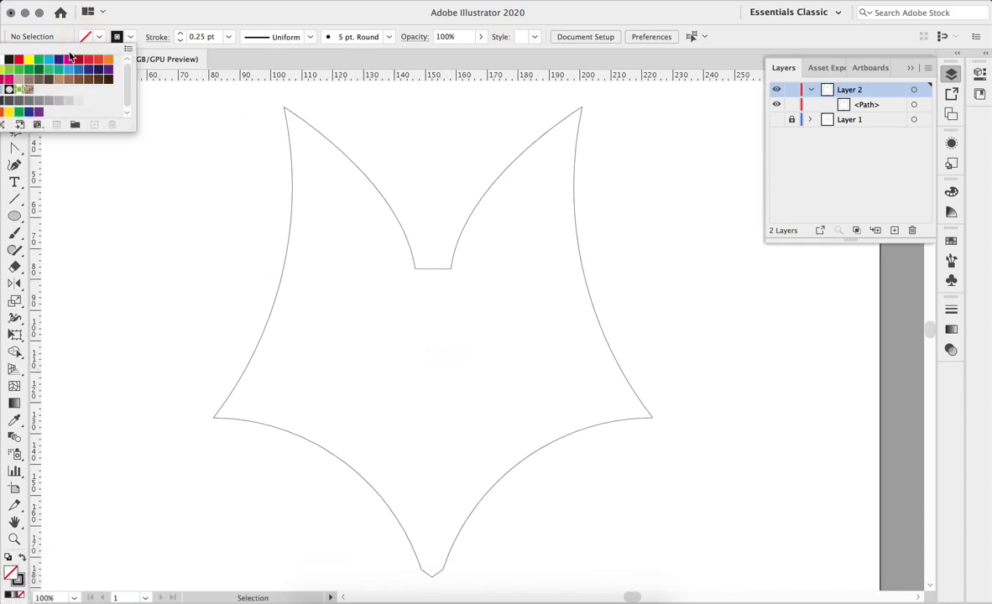
left_click(89, 60)
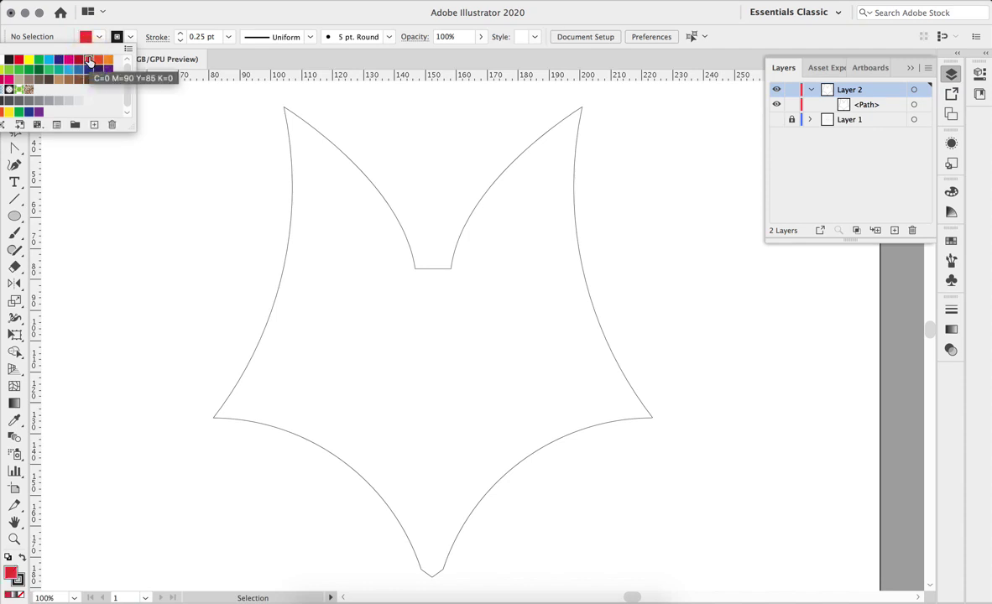
left_click(925, 99)
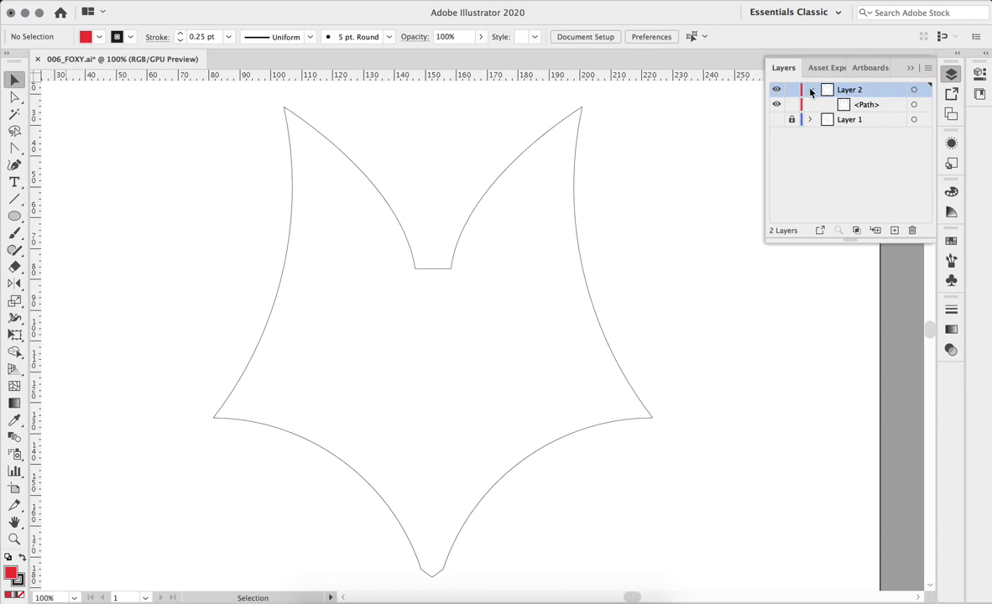
Select the fox head path on Layer 2 and fill it with the orange swatch.
left_click(914, 104)
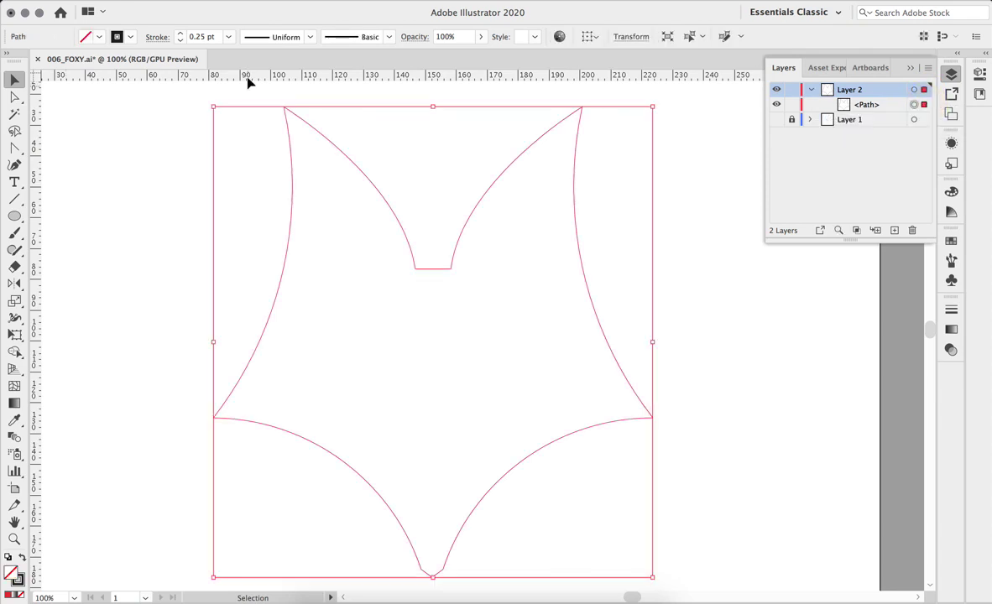
left_click(85, 36)
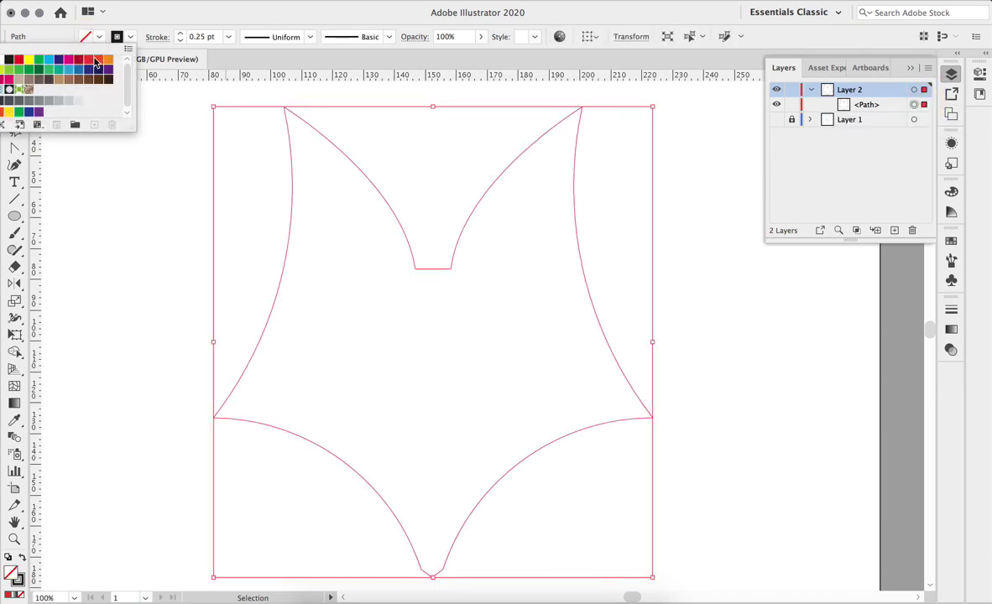
left_click(108, 62)
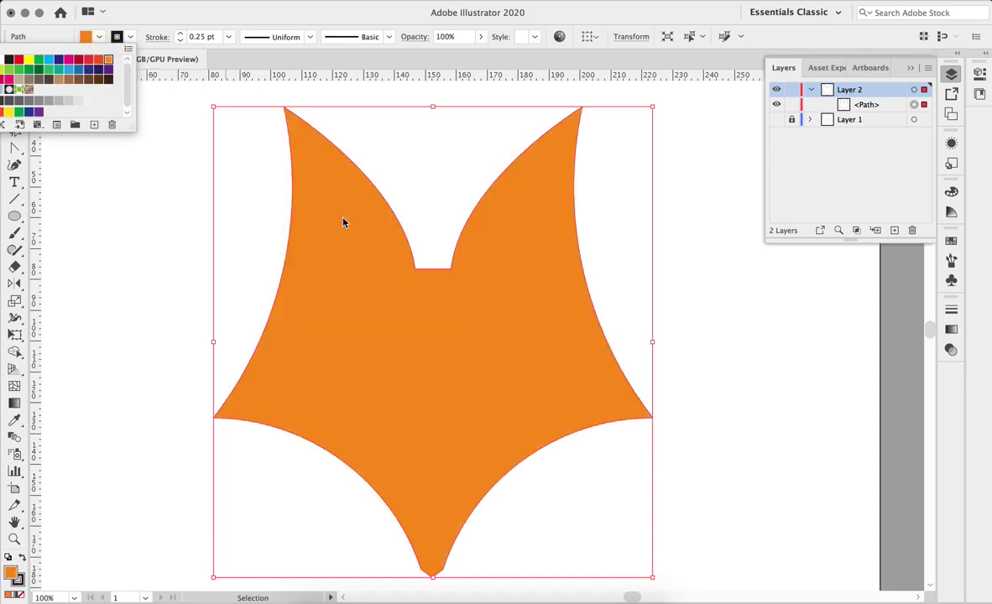
key("Escape")
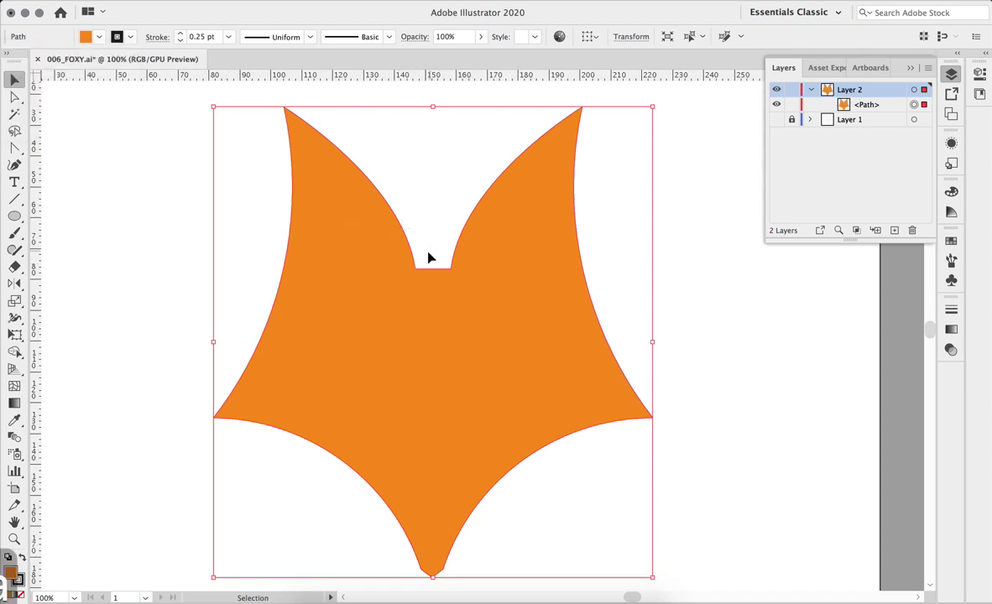
Swing the upper handles of both forehead anchors outward to flatten the ears' inner curves, and save the file despite its outside modification.
left_click_drag(399, 258, 430, 277)
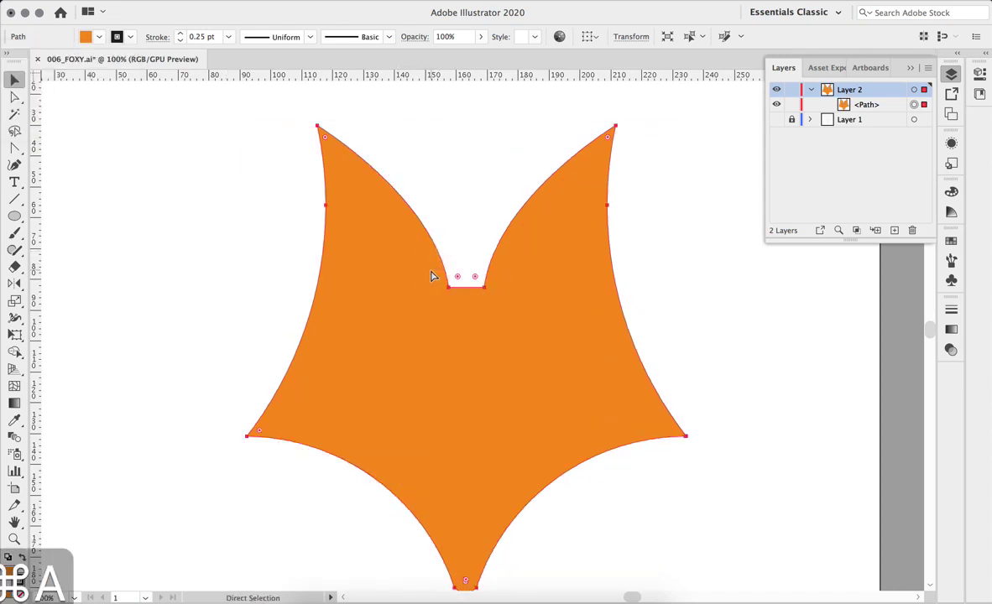
key("super+z")
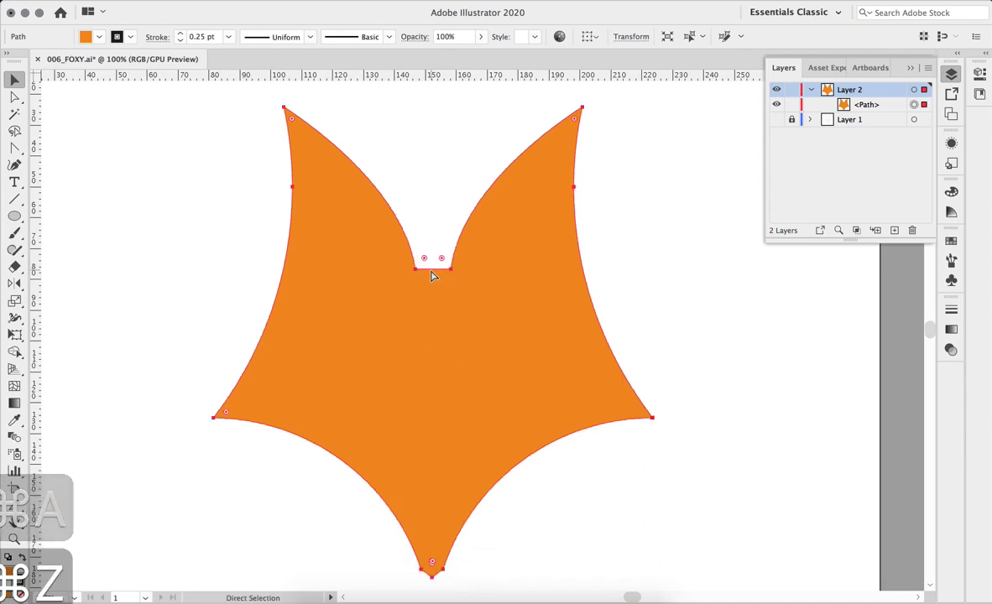
key("a")
left_click(414, 270)
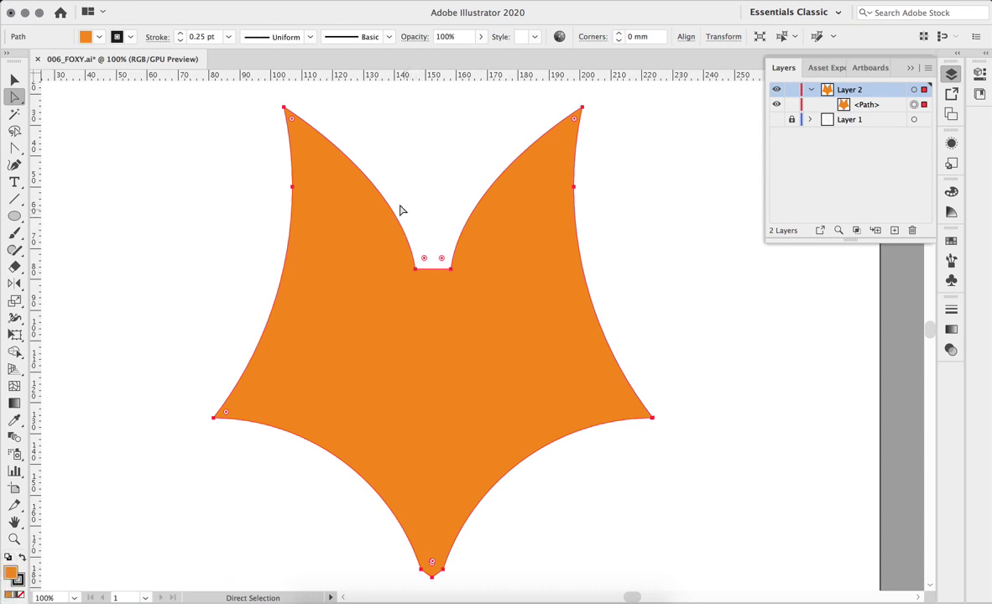
left_click_drag(393, 194, 463, 326)
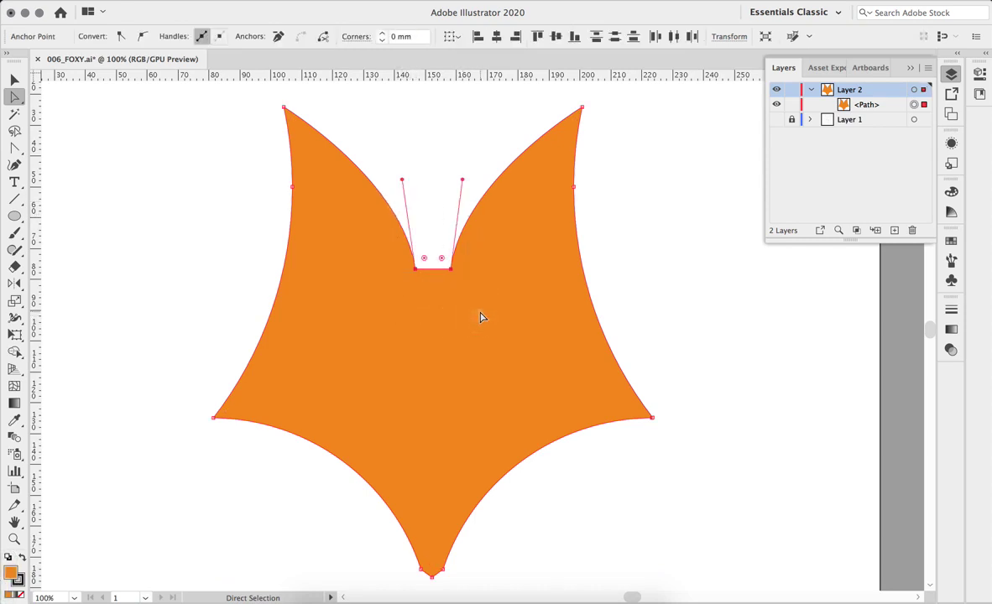
left_click_drag(464, 181, 478, 179)
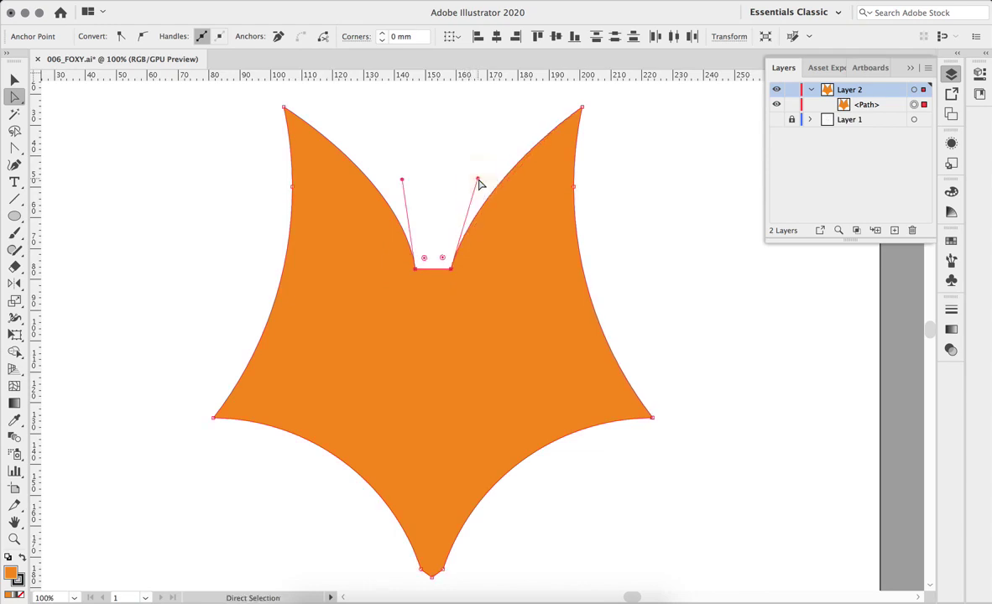
left_click_drag(403, 183, 387, 178)
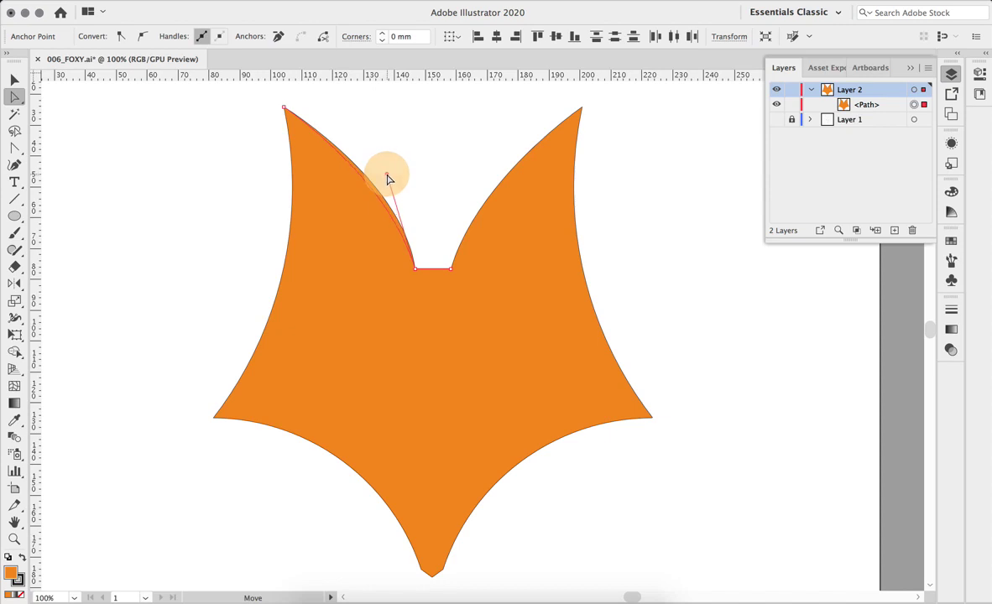
left_click(244, 171)
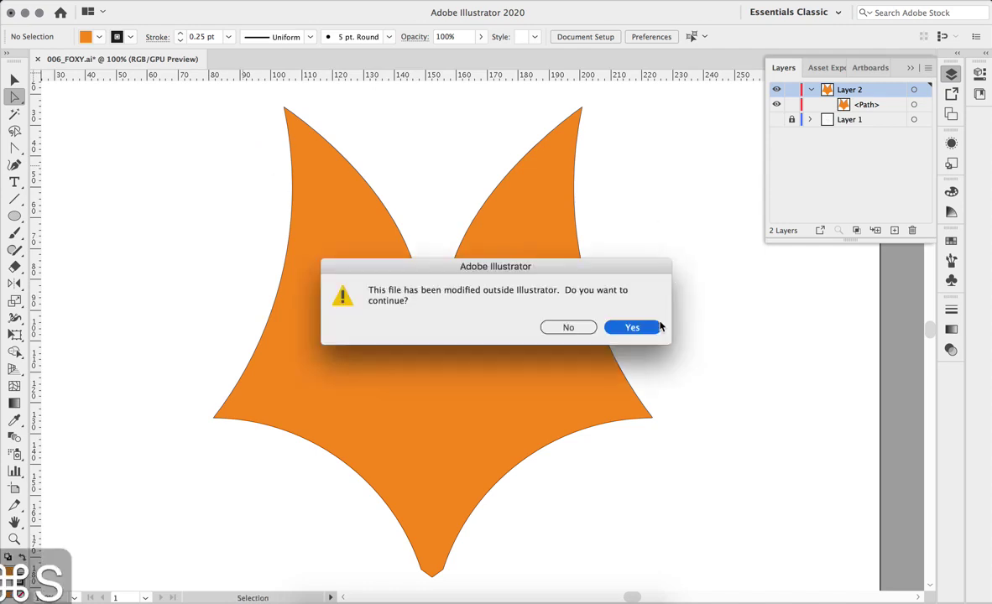
left_click(653, 329)
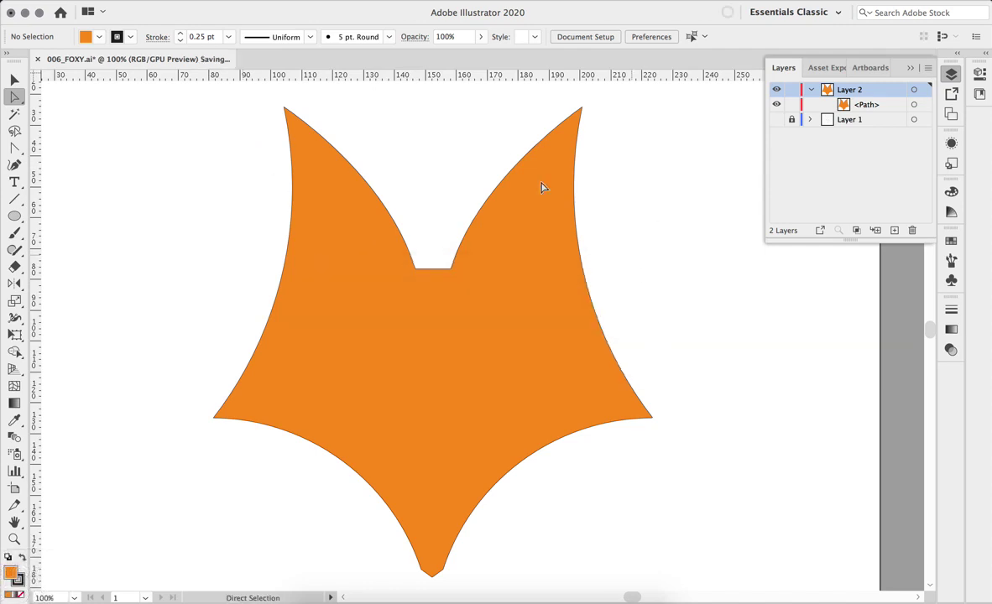